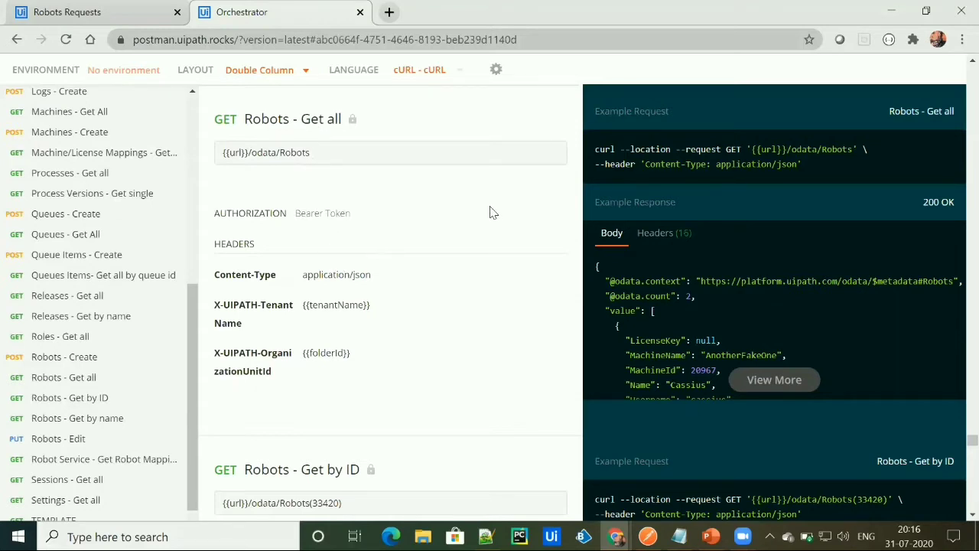
Switch to Postman and create a new GET request with the documented endpoint {{url}}/odata/Robots as its URL.
{"action": "left_click", "coordinate": [648, 537]}
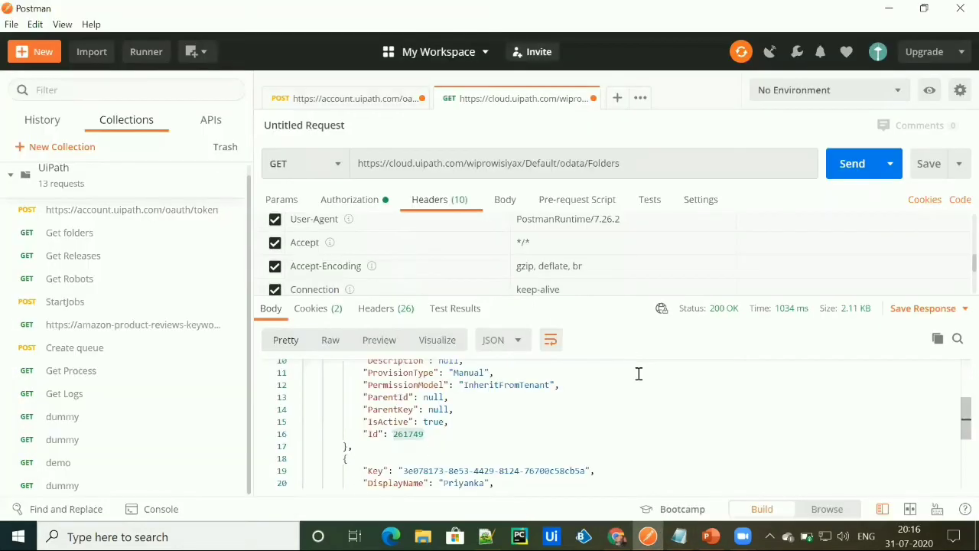
{"action": "left_click", "coordinate": [616, 100]}
{"action": "key", "text": "alt+Tab"}
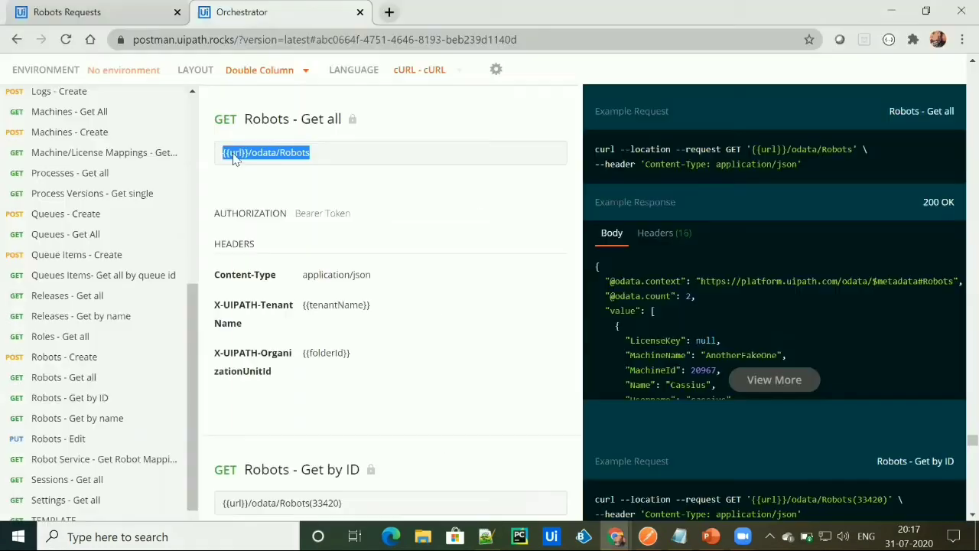
{"action": "key", "text": "alt+Tab"}
{"action": "left_click", "coordinate": [384, 165]}
{"action": "type", "text": "{{url}}/odata/Robots"}
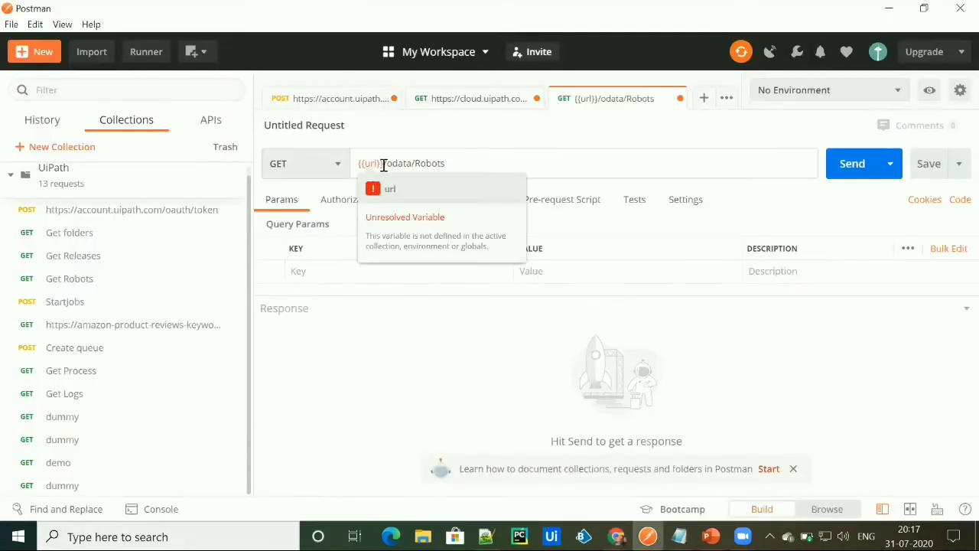
{"action": "left_click_drag", "start_coordinate": [381, 165], "coordinate": [358, 164]}
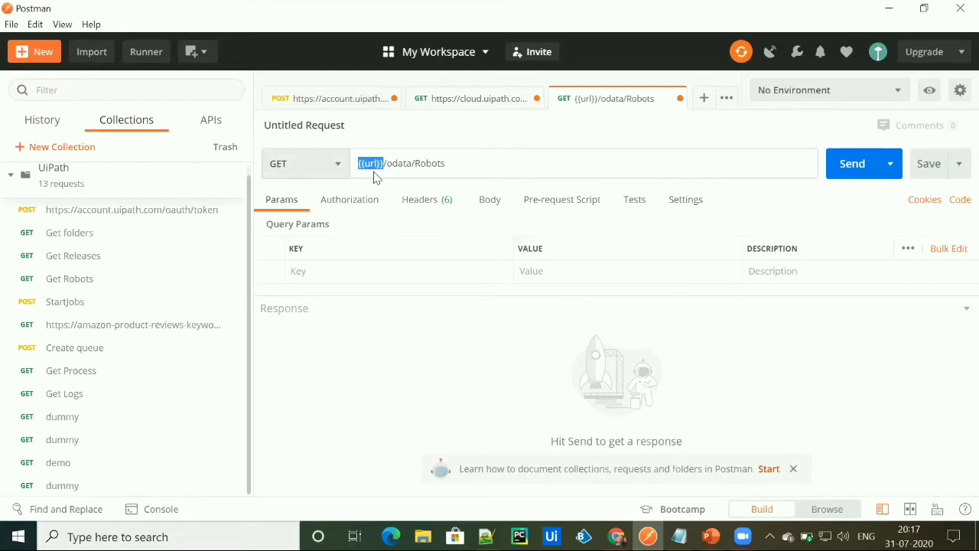
{"action": "key", "text": "BackSpace"}
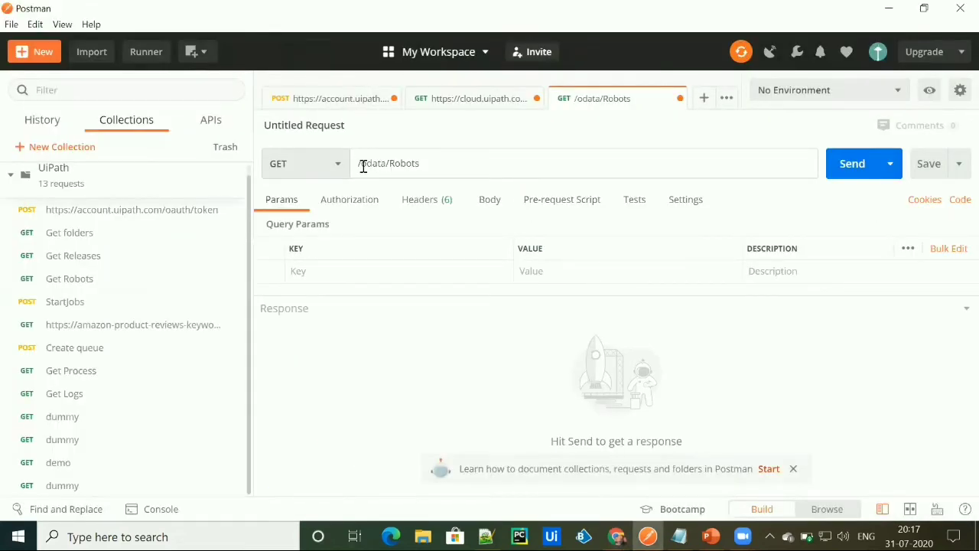
{"action": "type", "text": "https://cloud.uipath.com/viprowisiyax/Default"}
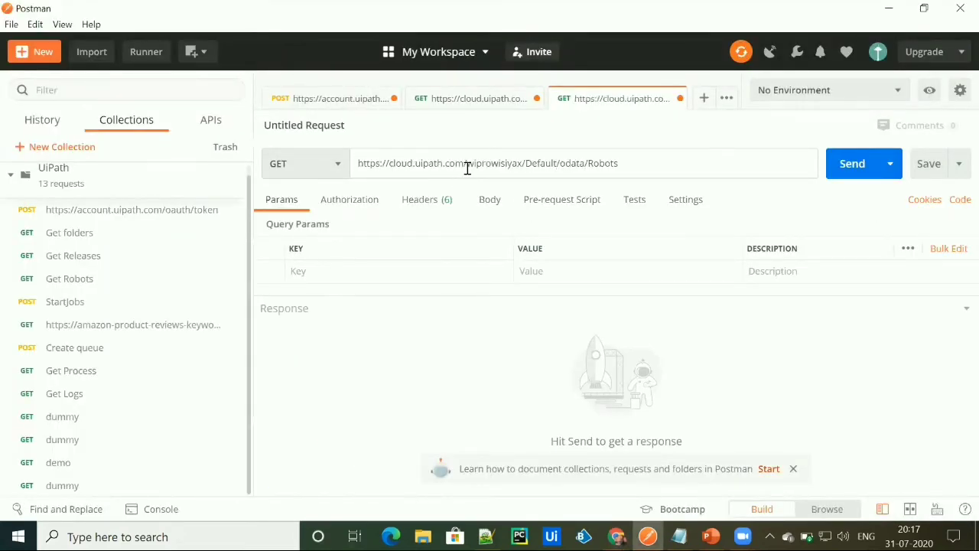
Set the Robots request's authorization type to OAuth 2.0 and enlarge the request area to show the access token settings.
{"action": "left_click", "coordinate": [350, 198]}
{"action": "left_click", "coordinate": [374, 257]}
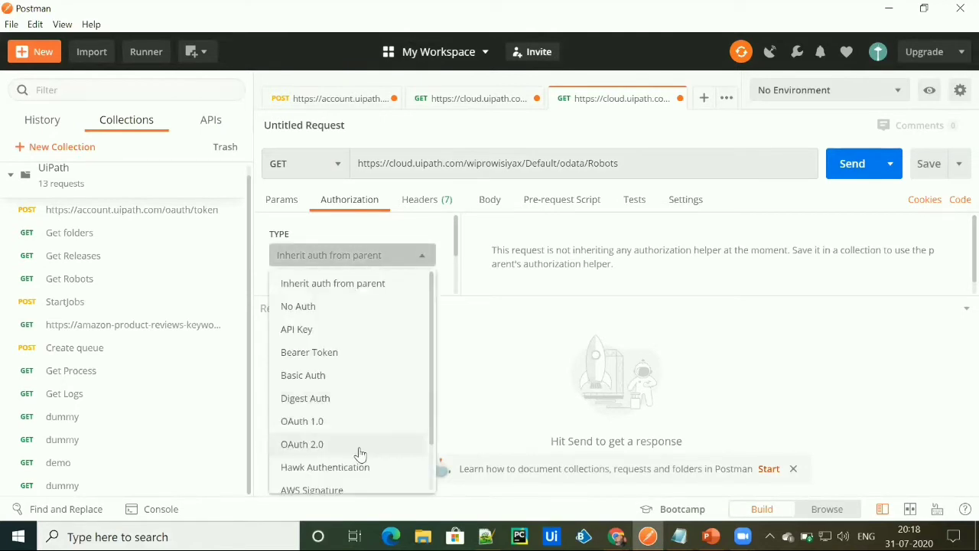
{"action": "left_click", "coordinate": [321, 444]}
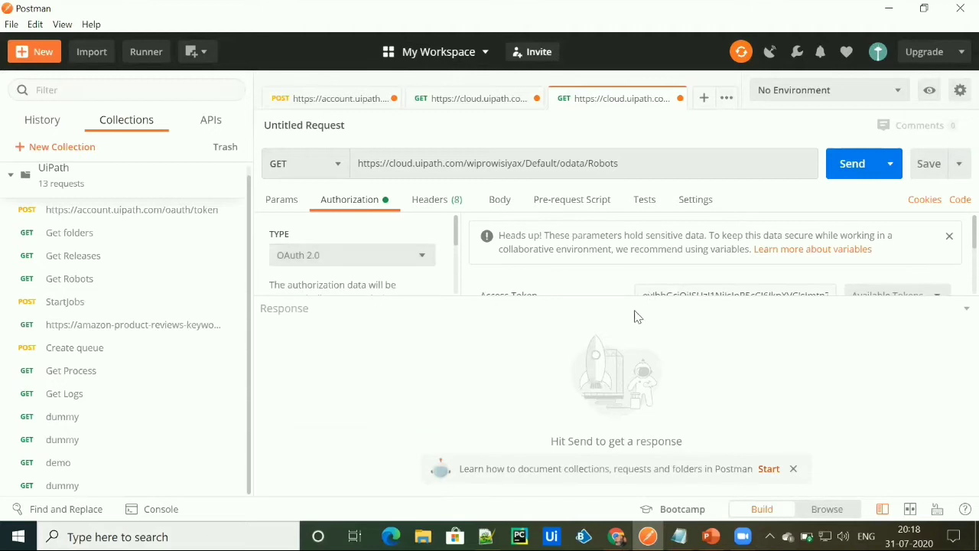
{"action": "left_click_drag", "start_coordinate": [601, 299], "coordinate": [597, 397]}
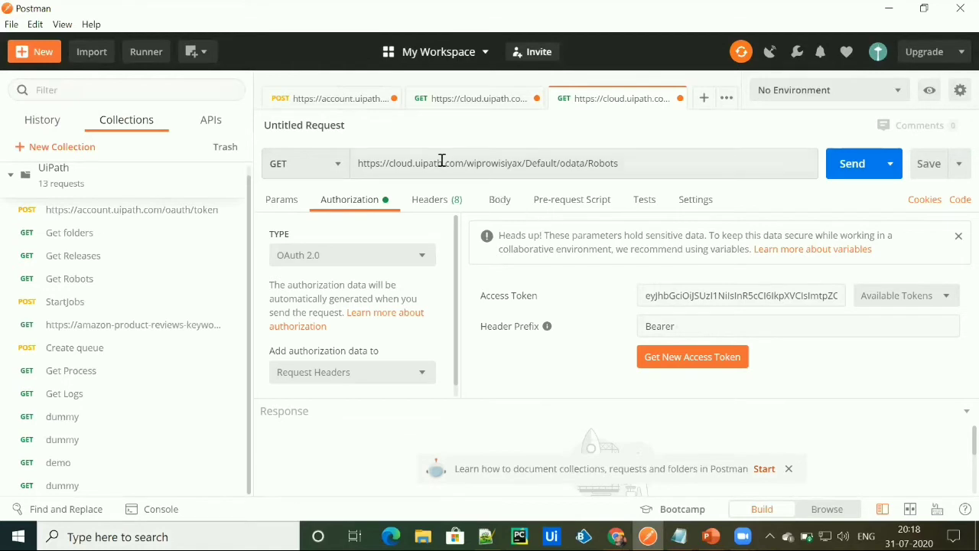
Add a Content-Type header with the value application/json to the Robots request.
{"action": "left_click", "coordinate": [427, 202]}
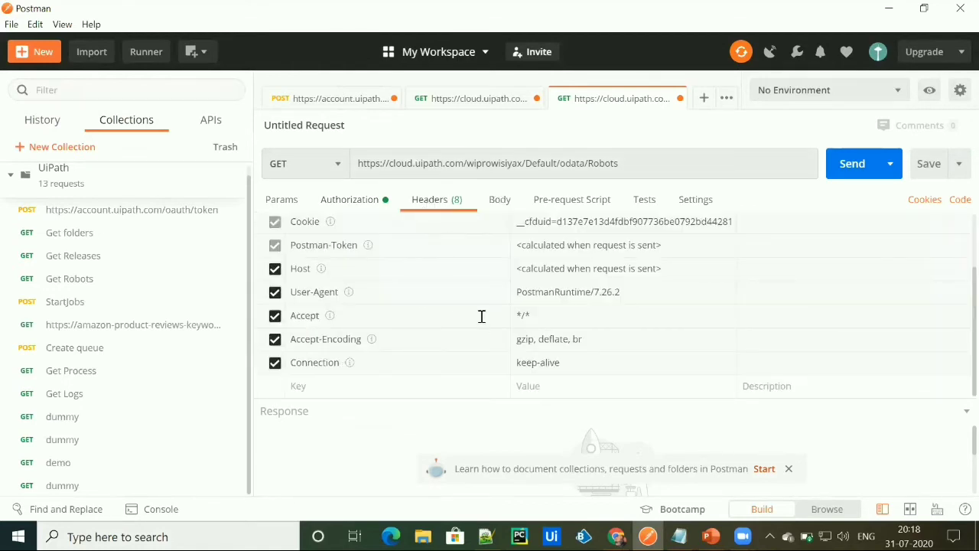
{"action": "left_click", "coordinate": [414, 384]}
{"action": "type", "text": "conten"}
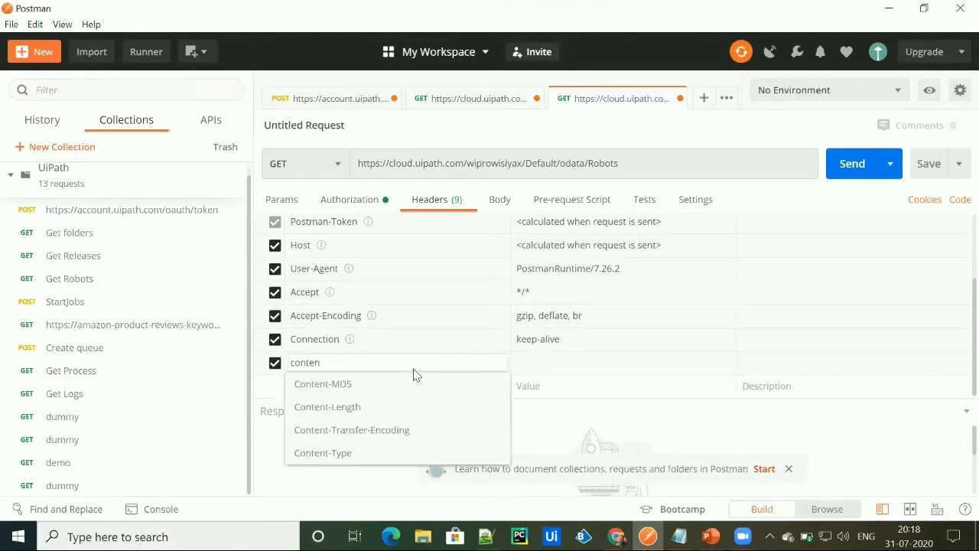
{"action": "left_click", "coordinate": [428, 453]}
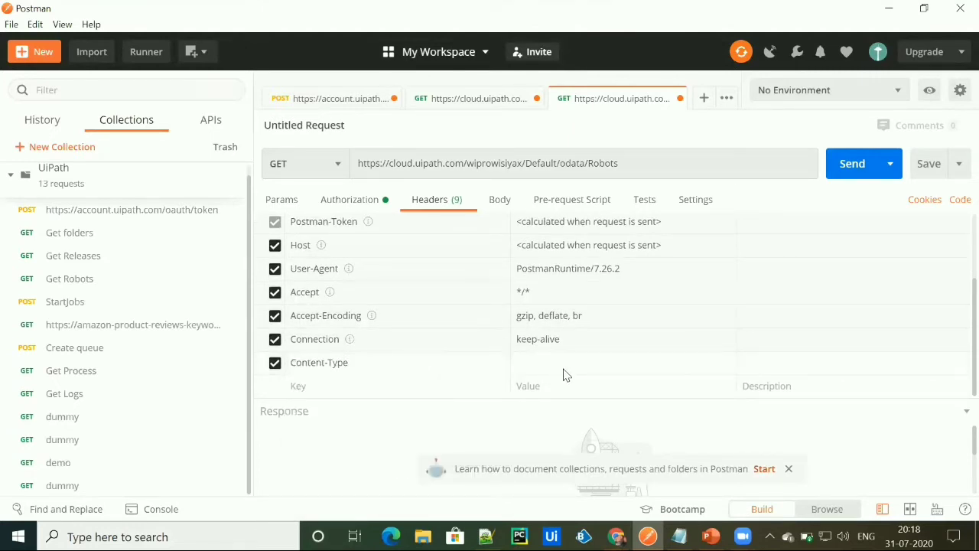
{"action": "left_click", "coordinate": [566, 362]}
{"action": "type", "text": "apl"}
{"action": "type", "text": "pli"}
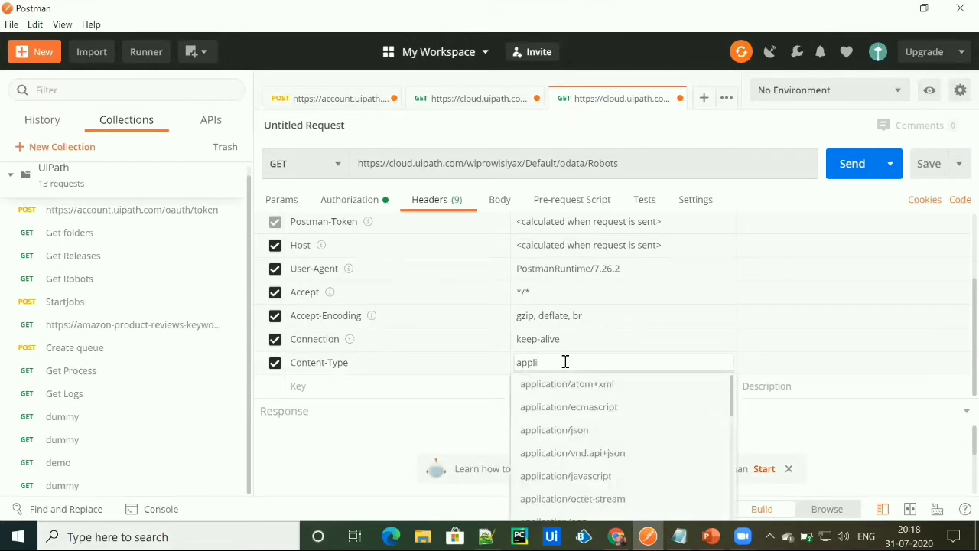
Add an X-UIPATH-TenantName header to the Robots request, using the Tenant Logical Name copied from UiPath's API Access details.
{"action": "key", "text": "alt+Tab"}
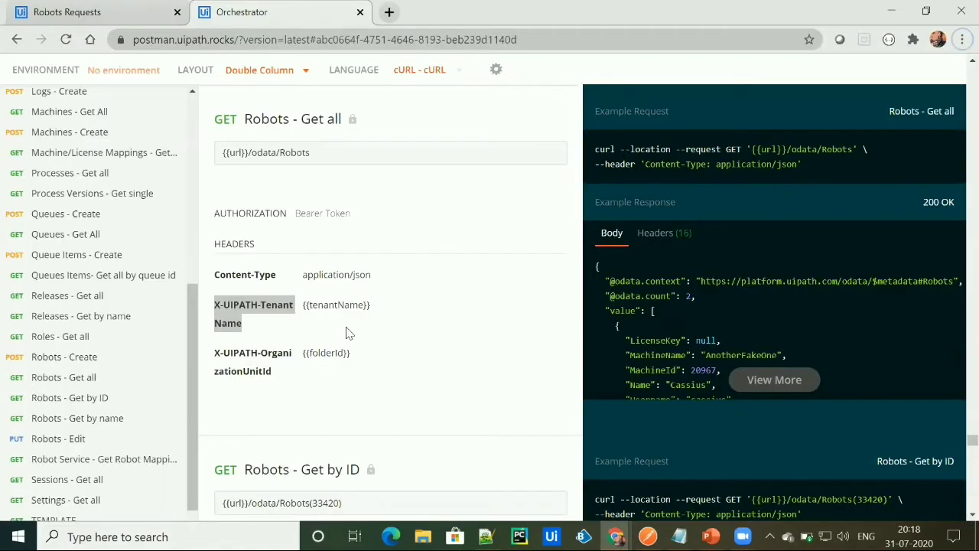
{"action": "key", "text": "alt+Tab"}
{"action": "key", "text": "alt+Tab"}
{"action": "left_click", "coordinate": [621, 282]}
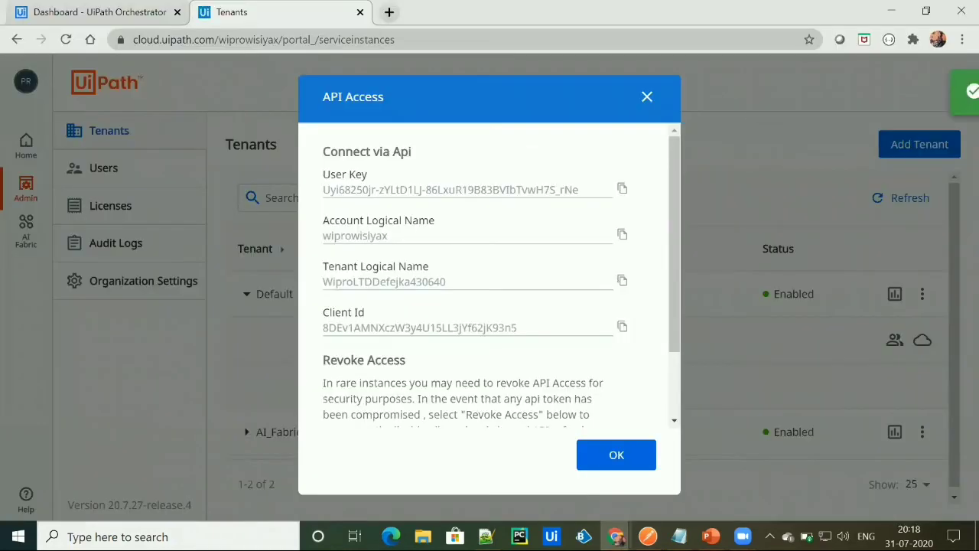
{"action": "left_click", "coordinate": [649, 536]}
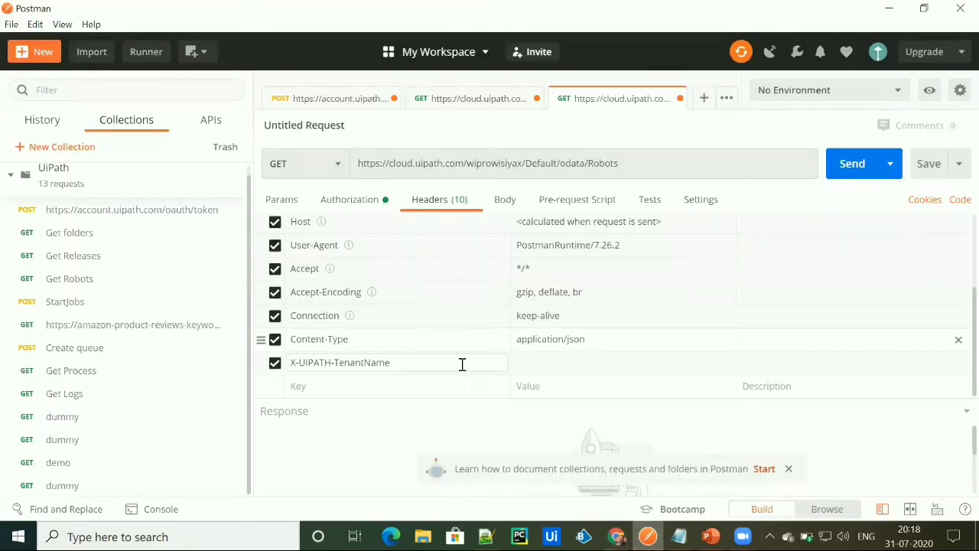
{"action": "left_click", "coordinate": [522, 364]}
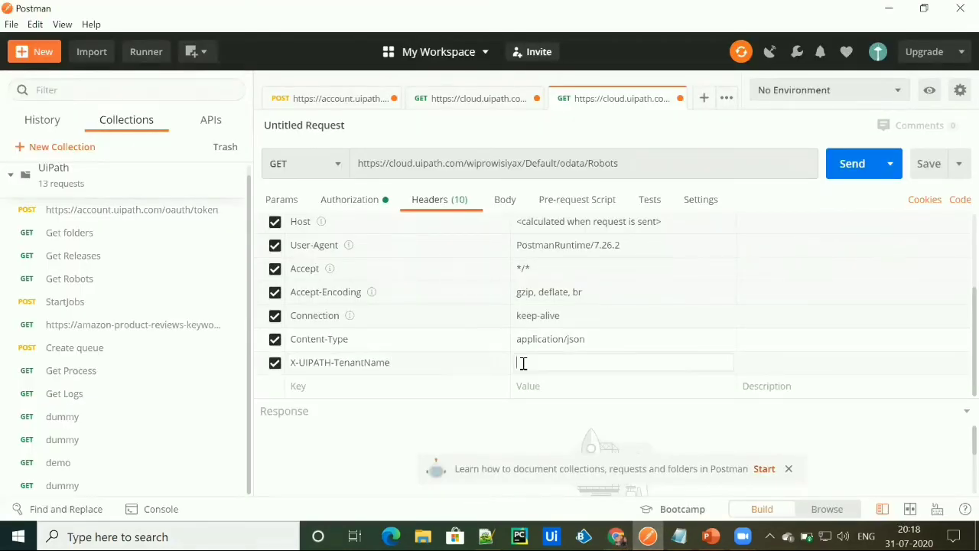
{"action": "key", "text": "ctrl+v"}
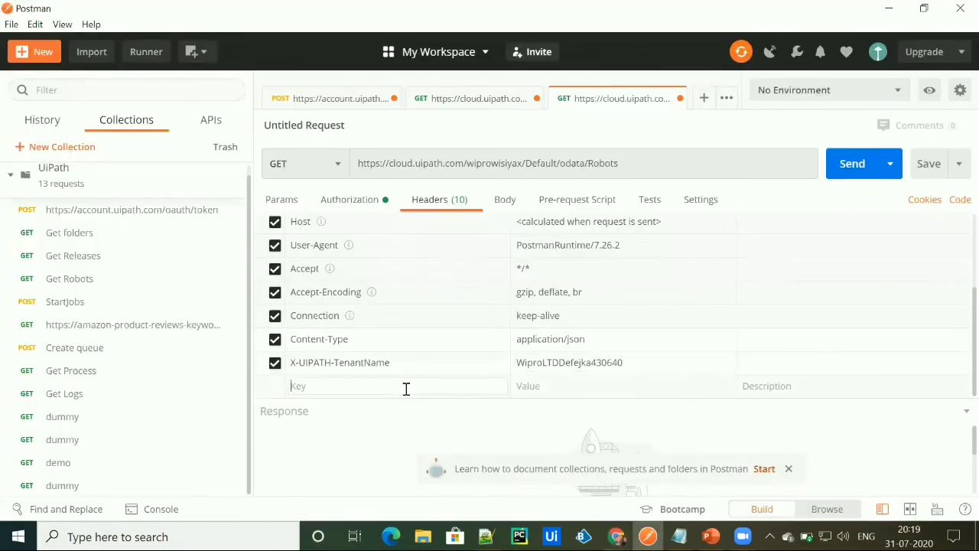
Add an X-UIPATH-OrganizationUnitId header with the folder ID 261749 from the Folders response.
{"action": "left_click", "coordinate": [405, 389]}
{"action": "key", "text": "ctrl+v"}
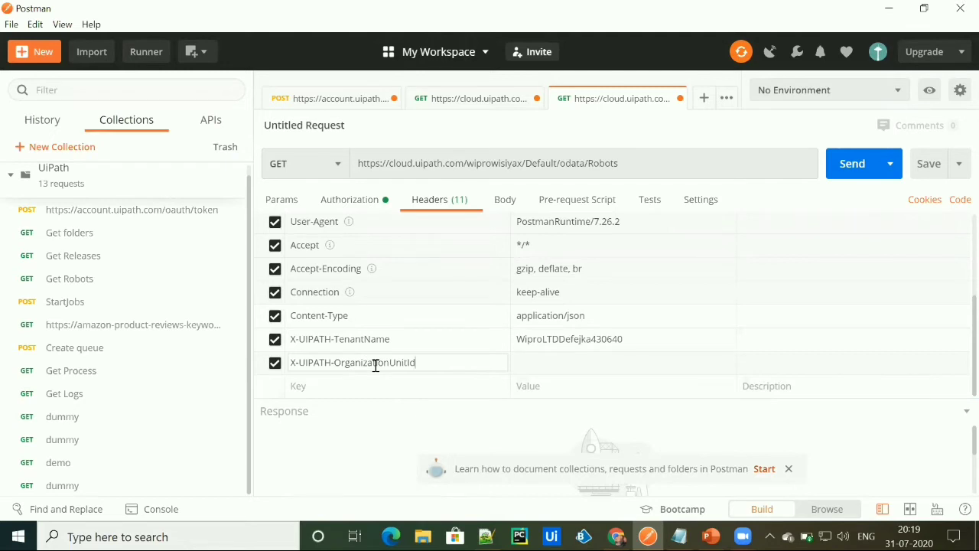
{"action": "left_click", "coordinate": [453, 104]}
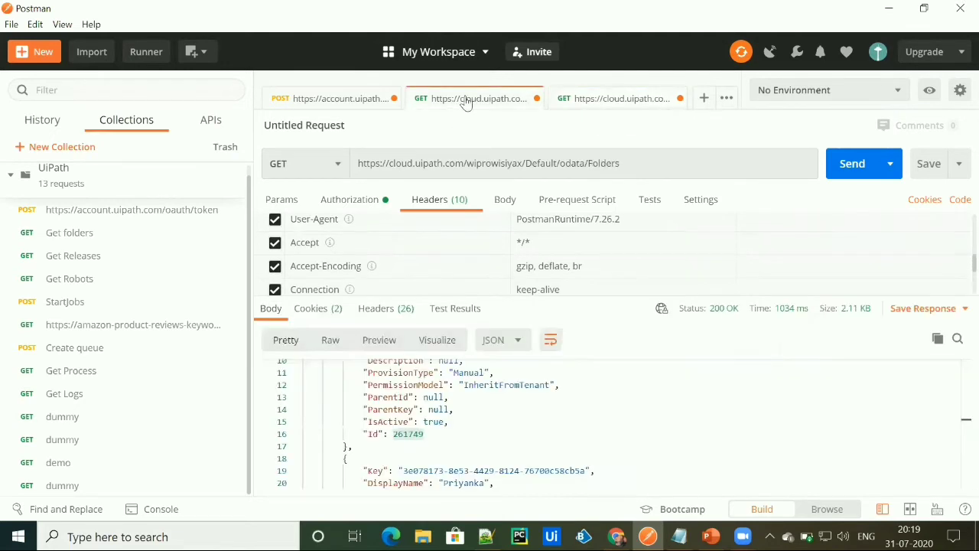
{"action": "left_click", "coordinate": [586, 95]}
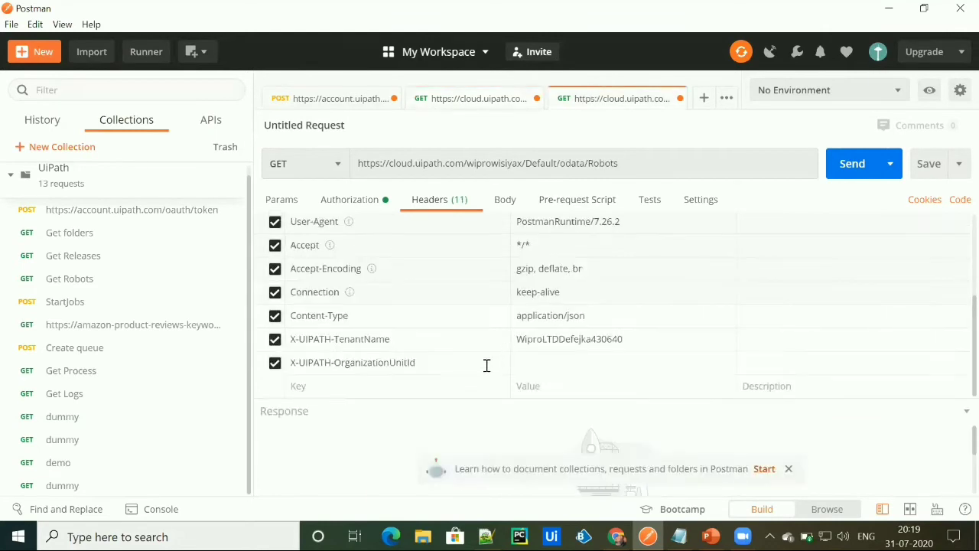
{"action": "left_click", "coordinate": [587, 359]}
{"action": "key", "text": "ctrl+v"}
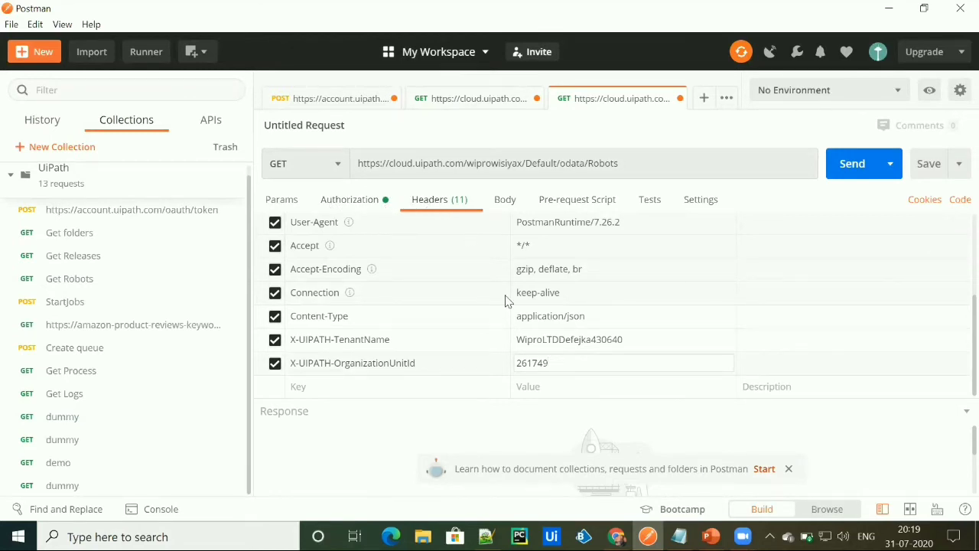
Send the Robots request and examine the returned robot details, including the robot's name and ID.
{"action": "left_click", "coordinate": [843, 171]}
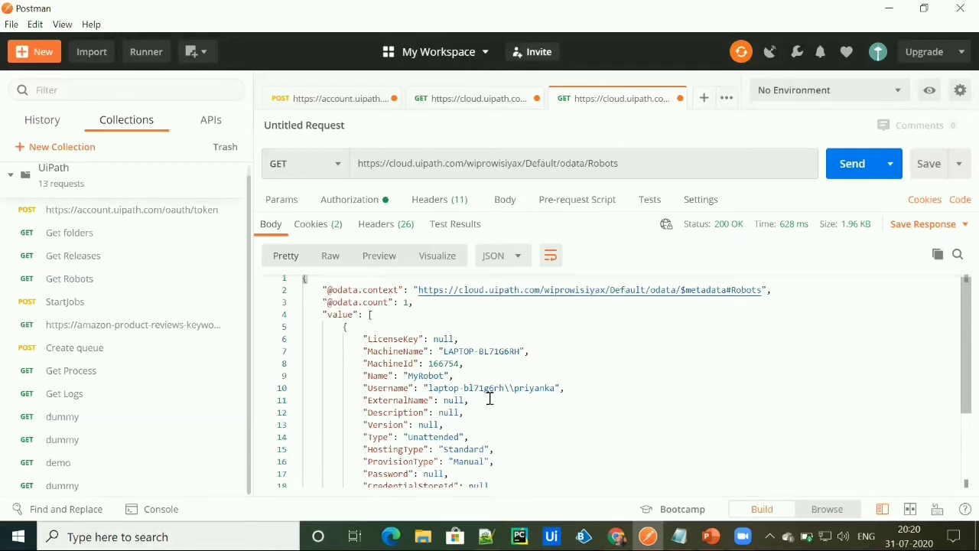
{"action": "scroll", "coordinate": [392, 377], "scroll_direction": "down", "scroll_amount": 1}
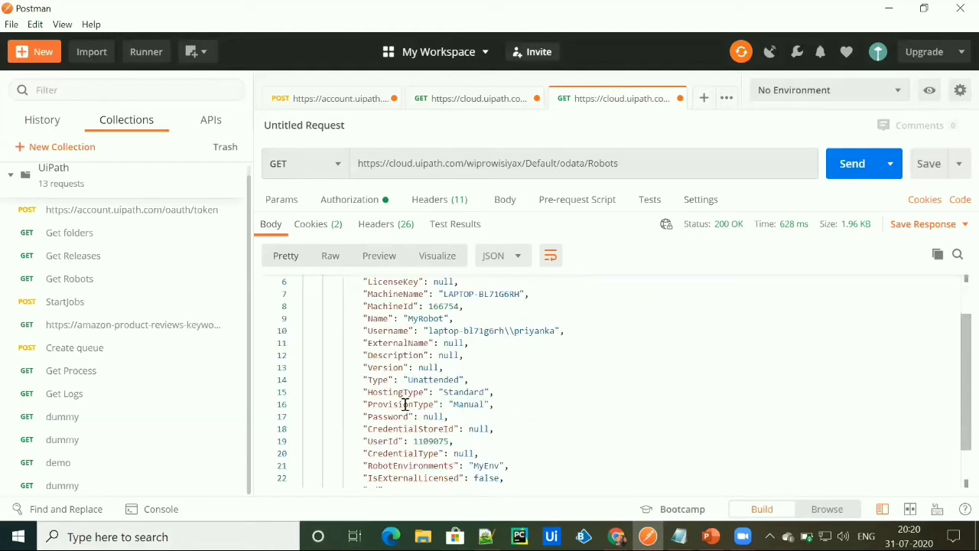
{"action": "scroll", "coordinate": [467, 437], "scroll_direction": "down", "scroll_amount": 1}
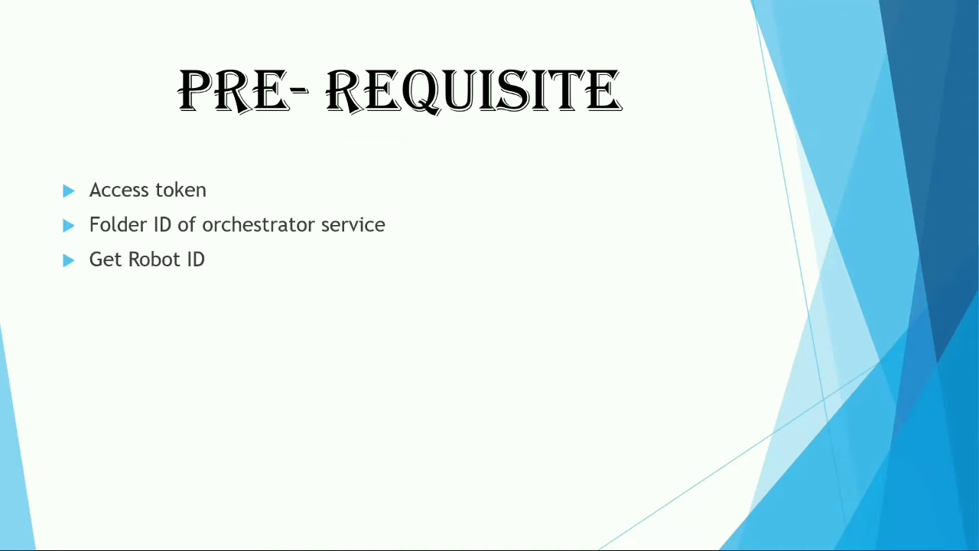
{"action": "key", "text": "Right"}
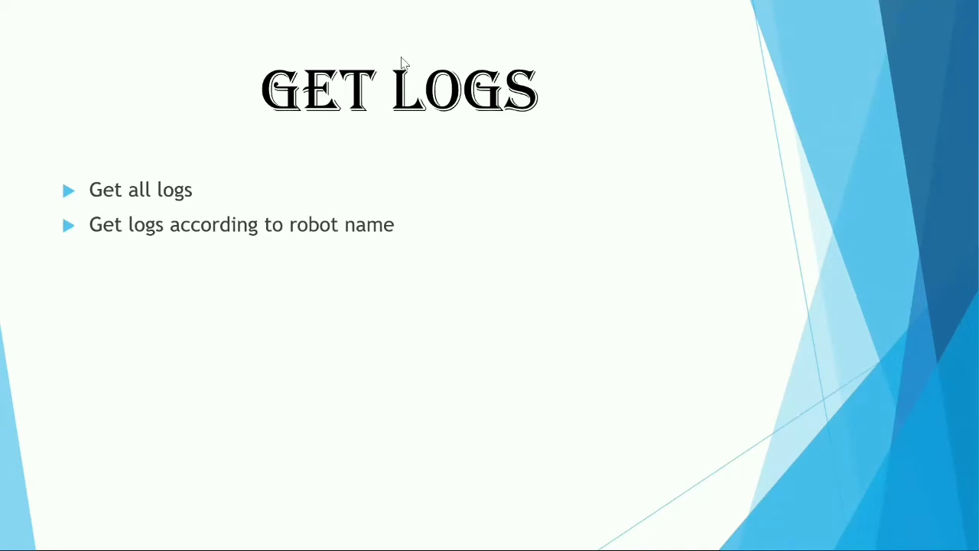
{"action": "key", "text": "alt+Tab"}
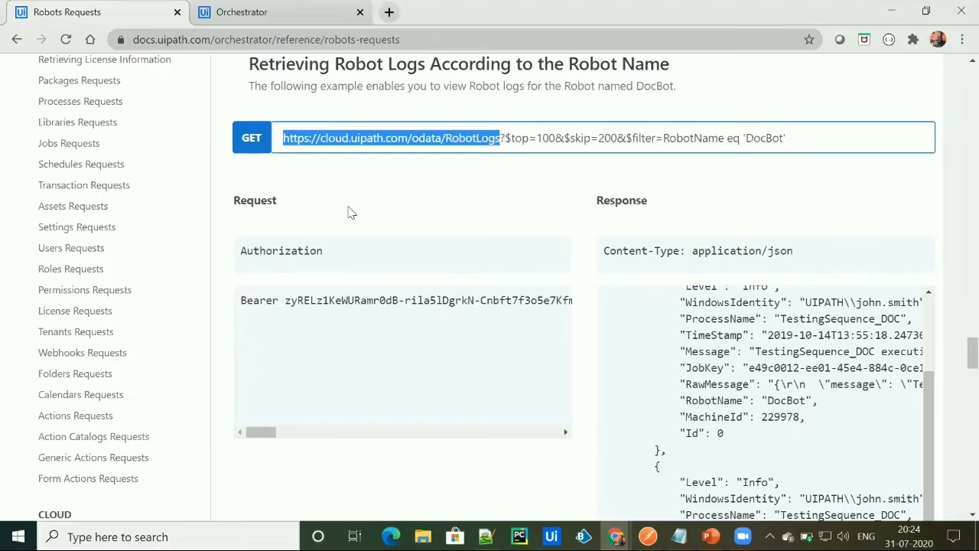
{"action": "key", "text": "alt+Tab"}
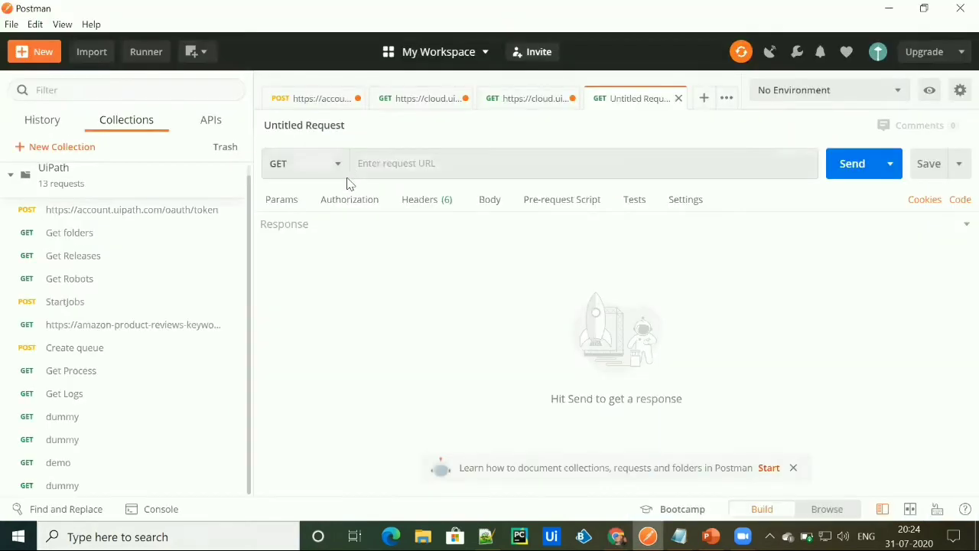
{"action": "left_click", "coordinate": [418, 163]}
{"action": "key", "text": "ctrl+v"}
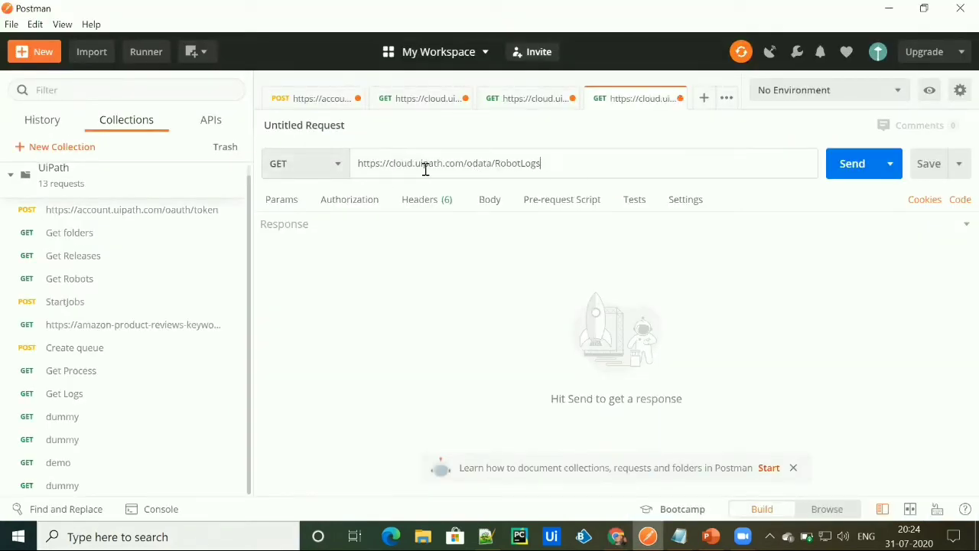
{"action": "left_click_drag", "start_coordinate": [469, 164], "coordinate": [346, 168]}
{"action": "key", "text": "BackSpace"}
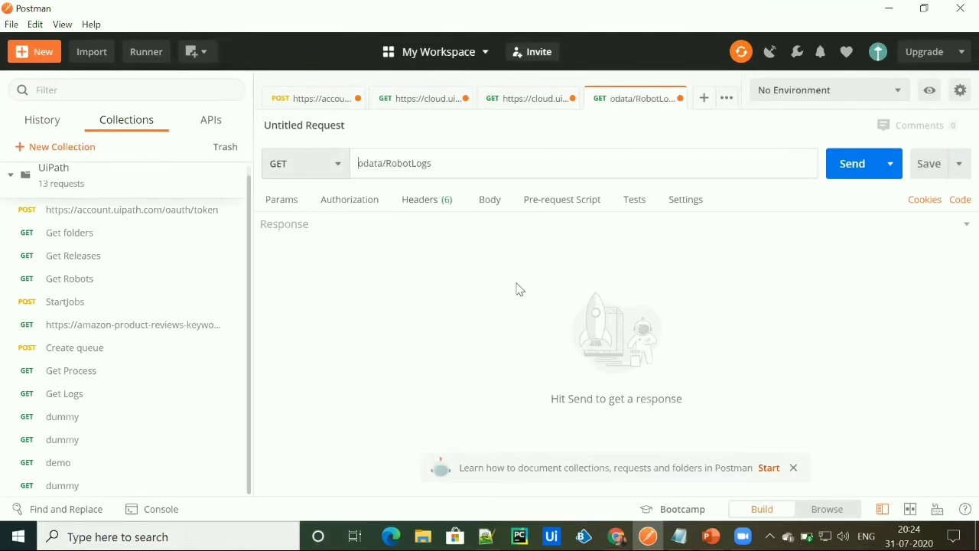
{"action": "left_click", "coordinate": [617, 536]}
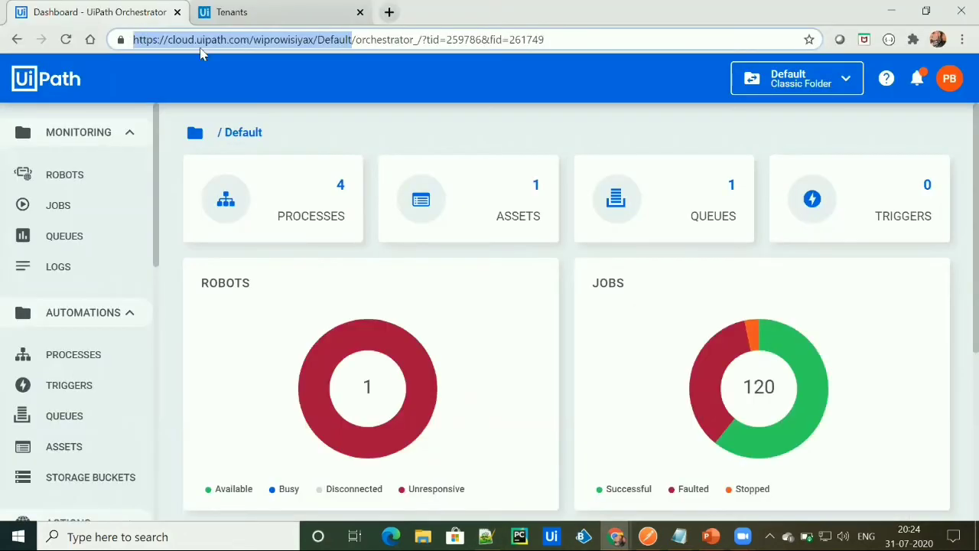
{"action": "left_click", "coordinate": [648, 537]}
{"action": "type", "text": "https://cloud.uipath.com/wiprowisiyax/Default/"}
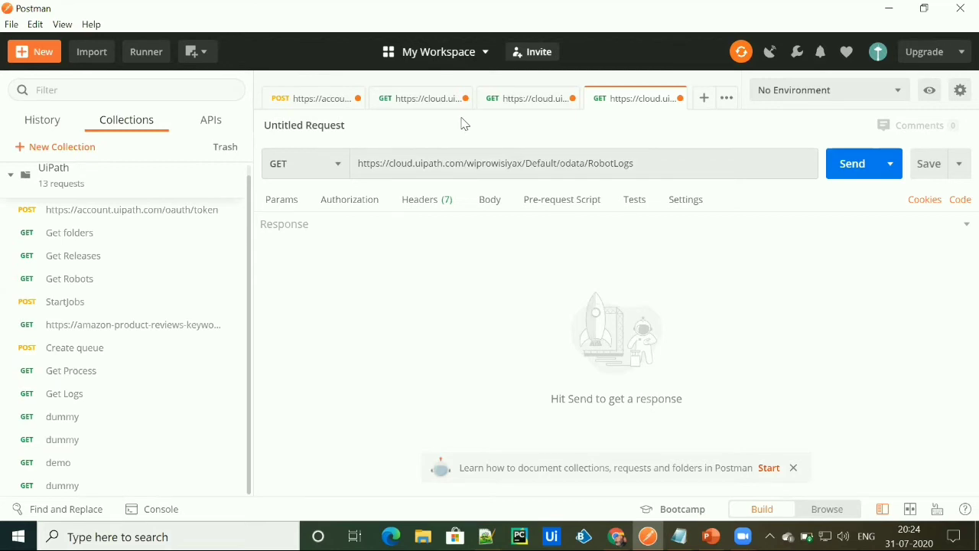
Set the RobotLogs request's authorization type to OAuth 2.0.
{"action": "left_click", "coordinate": [341, 205]}
{"action": "left_click", "coordinate": [369, 258]}
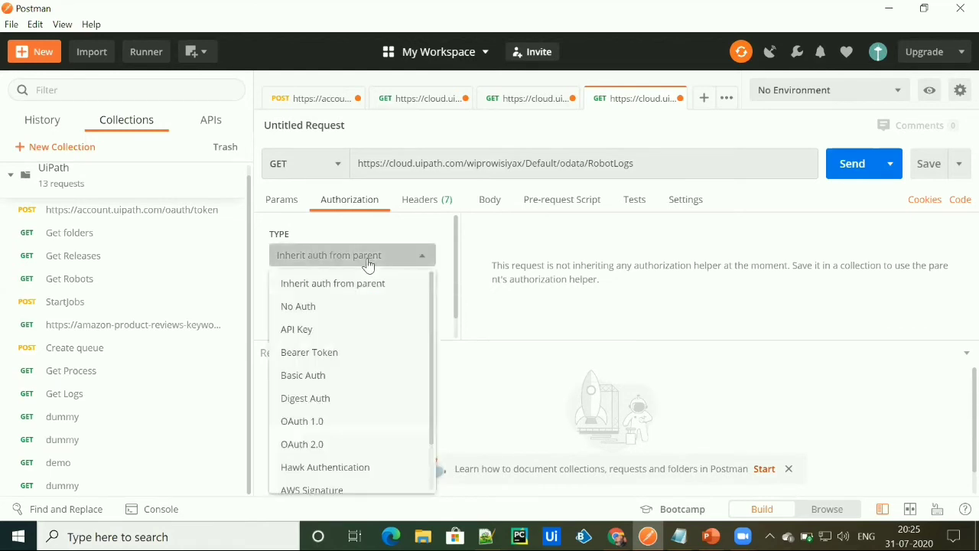
{"action": "left_click", "coordinate": [352, 445]}
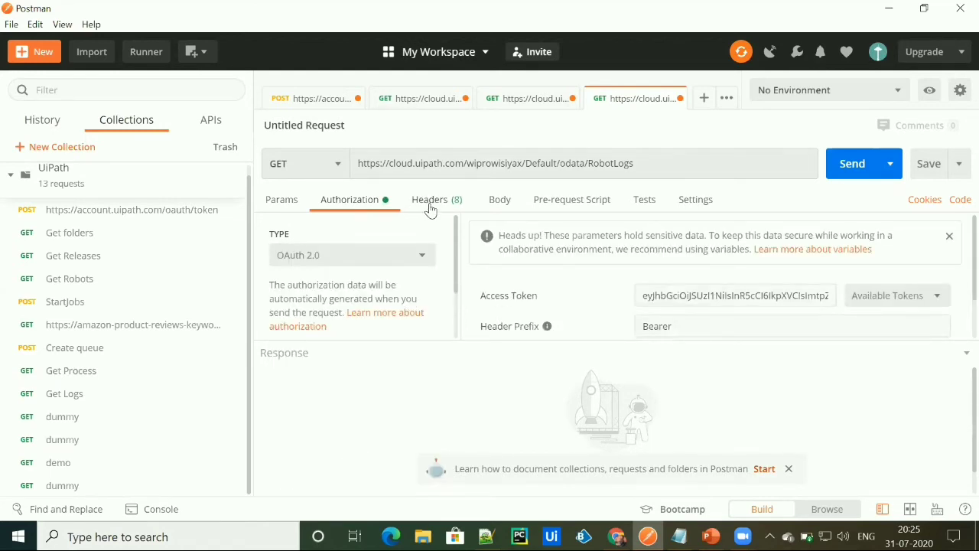
Add a Content-Type header with the value application/json to the RobotLogs request.
{"action": "left_click", "coordinate": [429, 205]}
{"action": "left_click", "coordinate": [409, 330]}
{"action": "type", "text": "conte"}
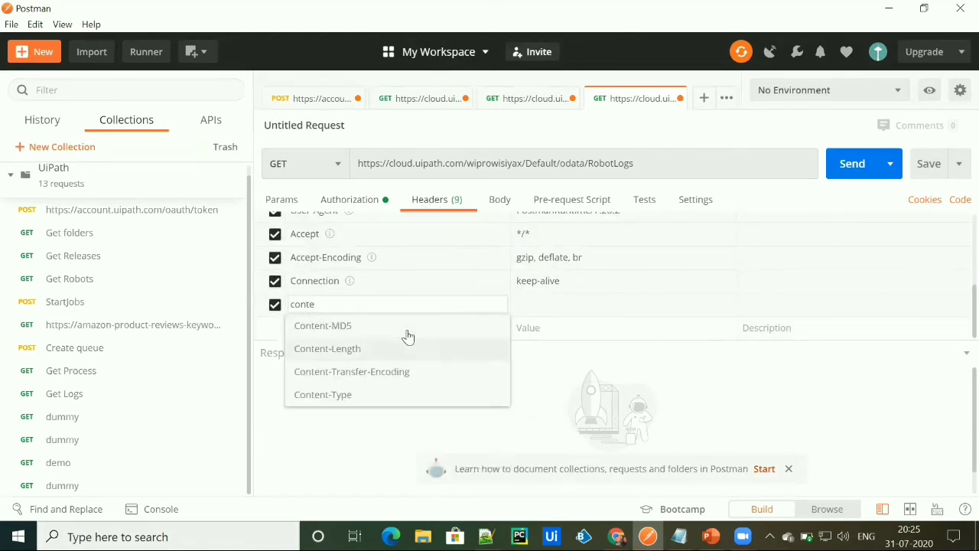
{"action": "key", "text": "Down"}
{"action": "key", "text": "Down"}
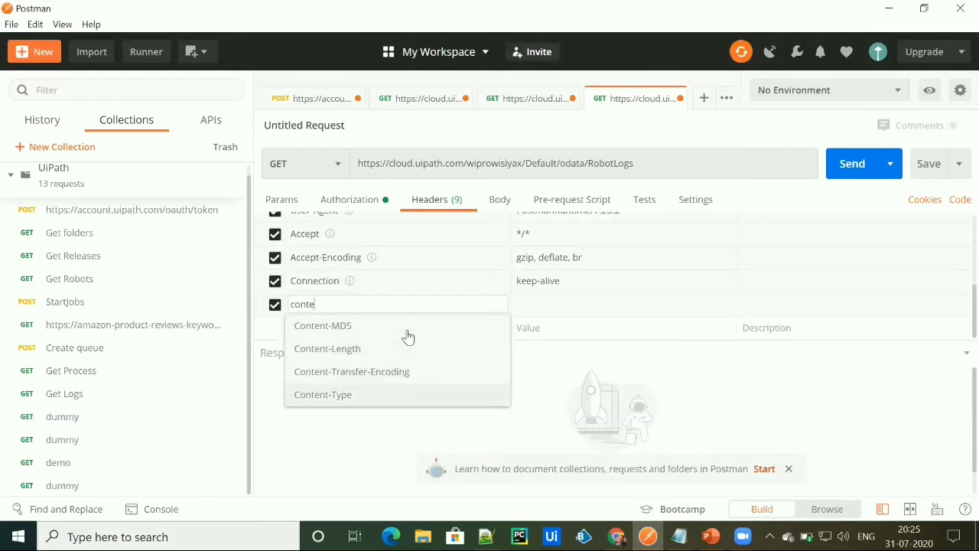
{"action": "key", "text": "Return"}
{"action": "key", "text": "Tab"}
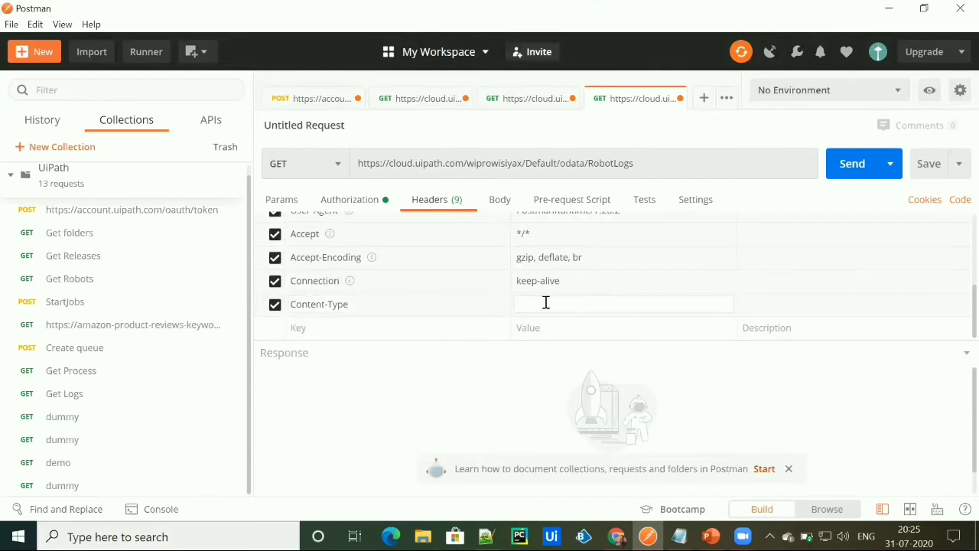
{"action": "type", "text": "a"}
{"action": "key", "text": "Down"}
{"action": "key", "text": "Down"}
{"action": "key", "text": "Down"}
{"action": "key", "text": "Down"}
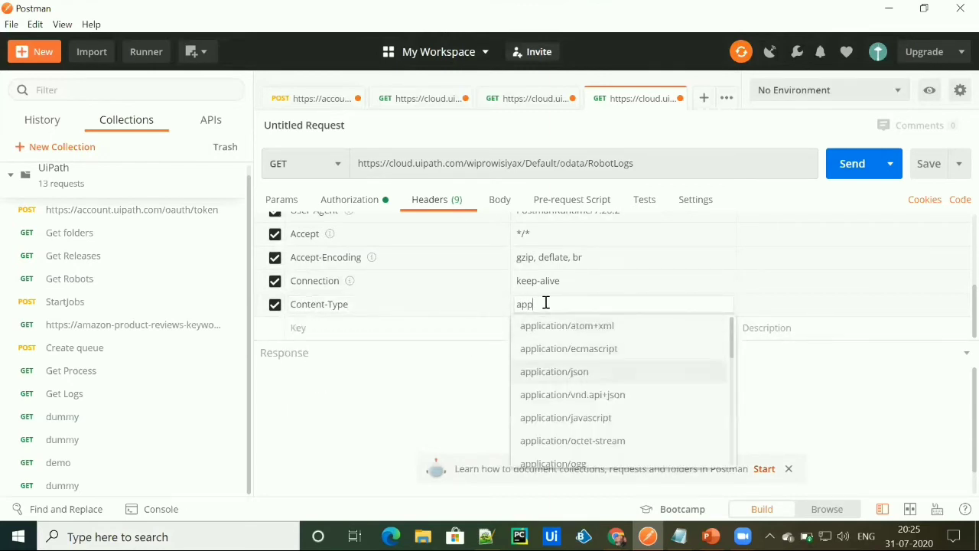
{"action": "type", "text": "pp"}
{"action": "key", "text": "Up"}
{"action": "key", "text": "Return"}
Add an X-UIPATH-TenantName header to the RobotLogs request, using the tenant logical name WiproLTDDefejka430640 copied from UiPath's API Access details in Chrome.
{"action": "left_click", "coordinate": [367, 326]}
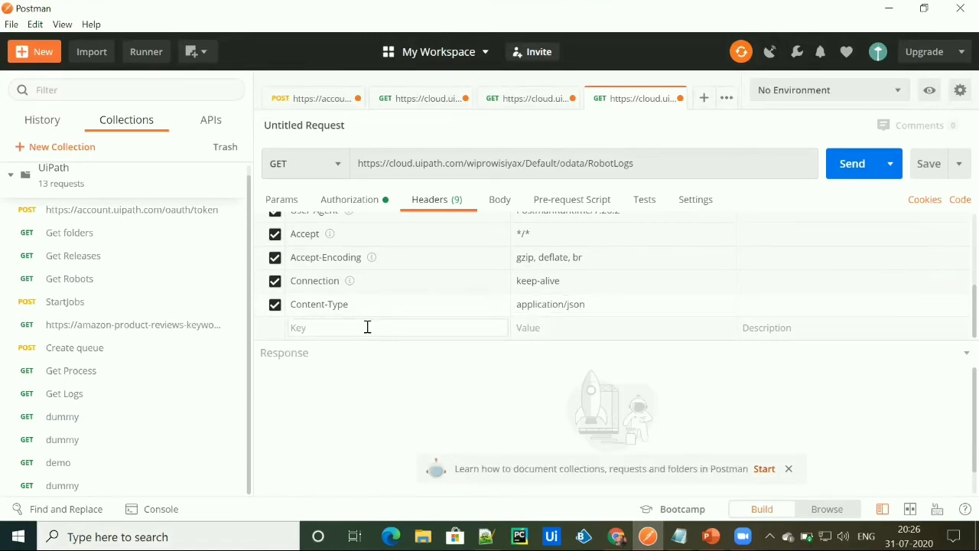
{"action": "type", "text": "X-UIPATH-TenantName"}
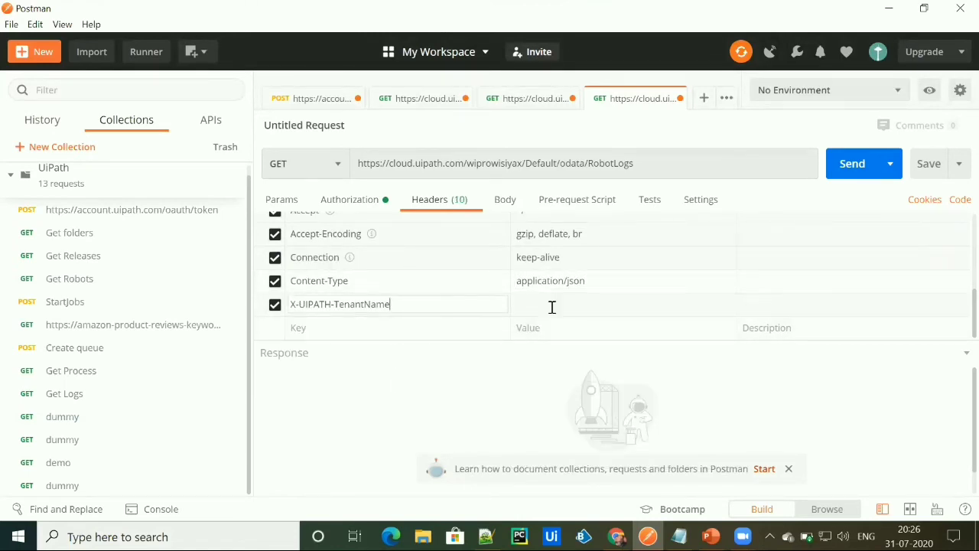
{"action": "left_click", "coordinate": [616, 536]}
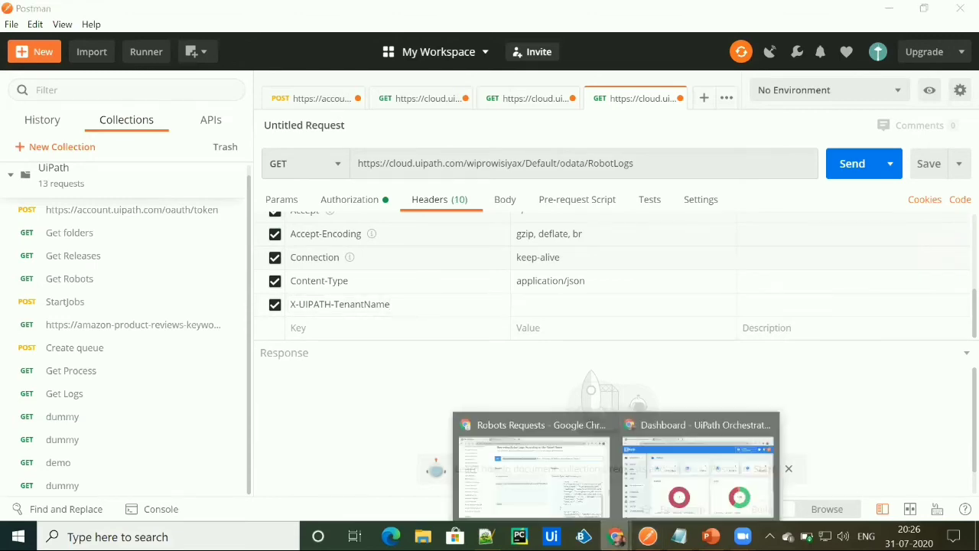
{"action": "left_click", "coordinate": [659, 468]}
{"action": "left_click", "coordinate": [260, 12]}
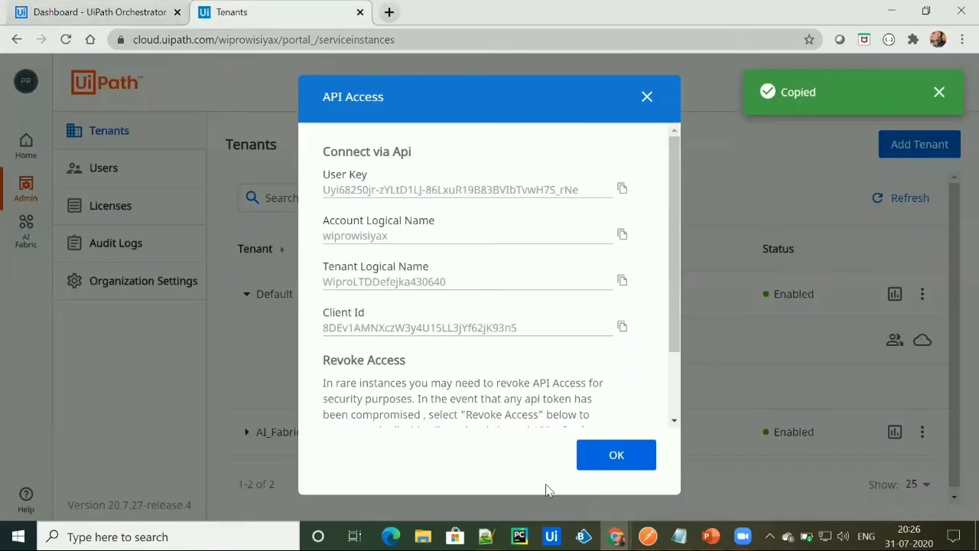
{"action": "left_click", "coordinate": [622, 281]}
{"action": "key", "text": "alt+Tab"}
{"action": "left_click", "coordinate": [535, 306]}
{"action": "key", "text": "ctrl+v"}
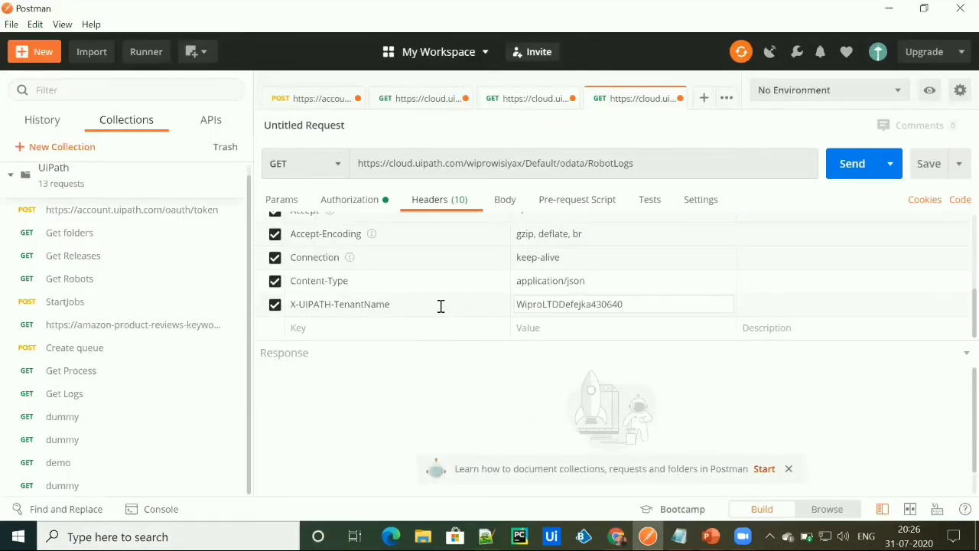
Add an X-UIPATH-OrganizationUnitId header with value 261749 to the RobotLogs request, reusing the header from the Robots request.
{"action": "left_click", "coordinate": [415, 328]}
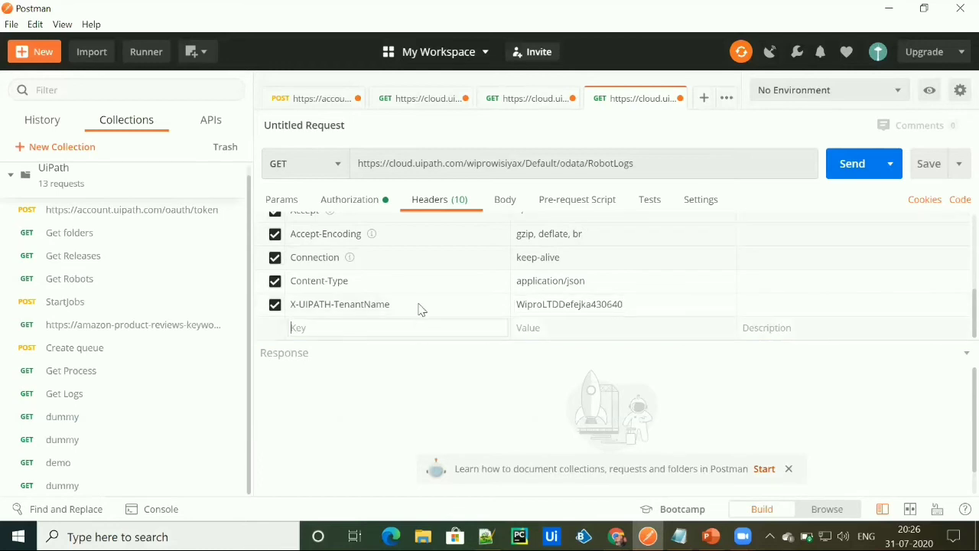
{"action": "left_click", "coordinate": [511, 105]}
{"action": "left_click_drag", "start_coordinate": [417, 382], "coordinate": [255, 384]}
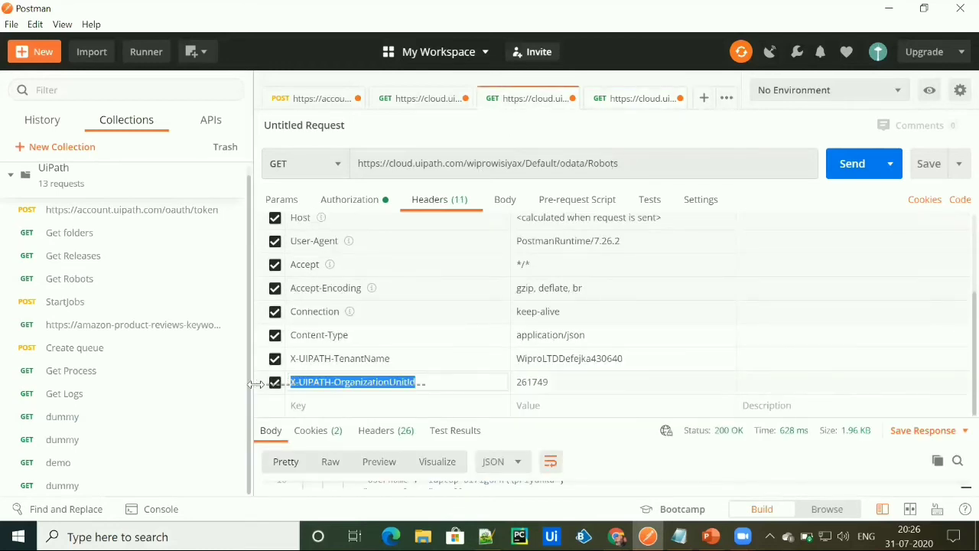
{"action": "left_click", "coordinate": [630, 99]}
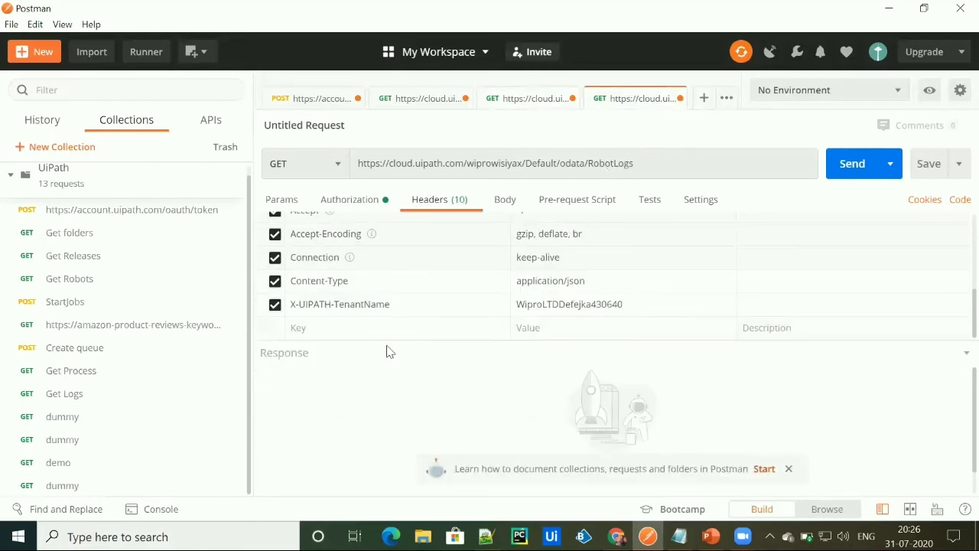
{"action": "left_click", "coordinate": [408, 325]}
{"action": "key", "text": "ctrl+v"}
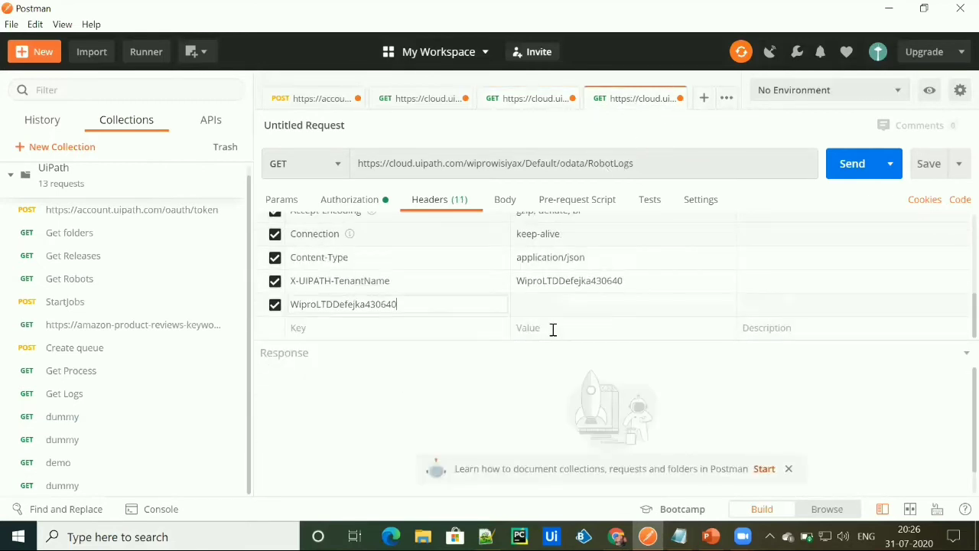
{"action": "left_click", "coordinate": [511, 99]}
{"action": "double_click", "coordinate": [537, 382]}
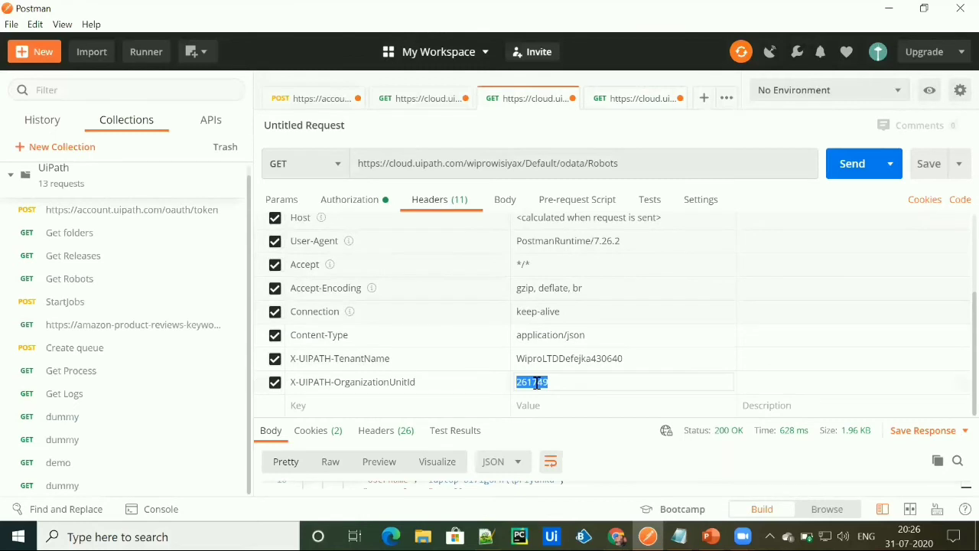
{"action": "left_click", "coordinate": [634, 105]}
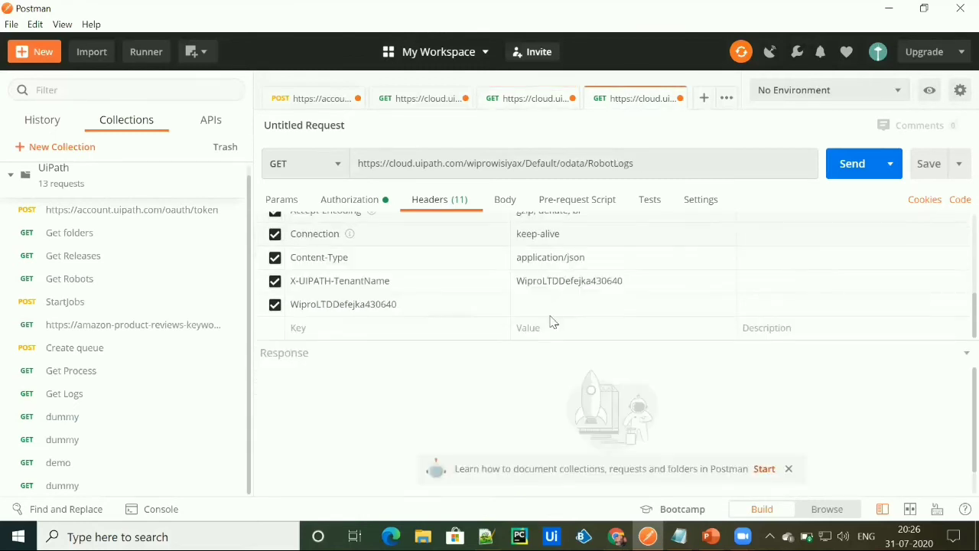
{"action": "left_click", "coordinate": [554, 304]}
{"action": "key", "text": "ctrl+v"}
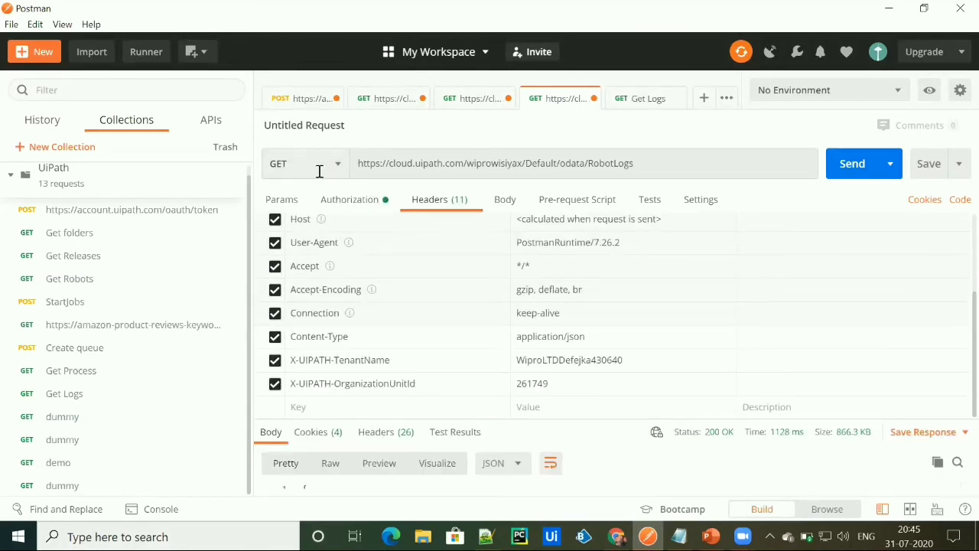
Check the RobotLogs request's authorization and headers, and send it to examine the returned log entries in an enlarged response area.
{"action": "left_click", "coordinate": [346, 210]}
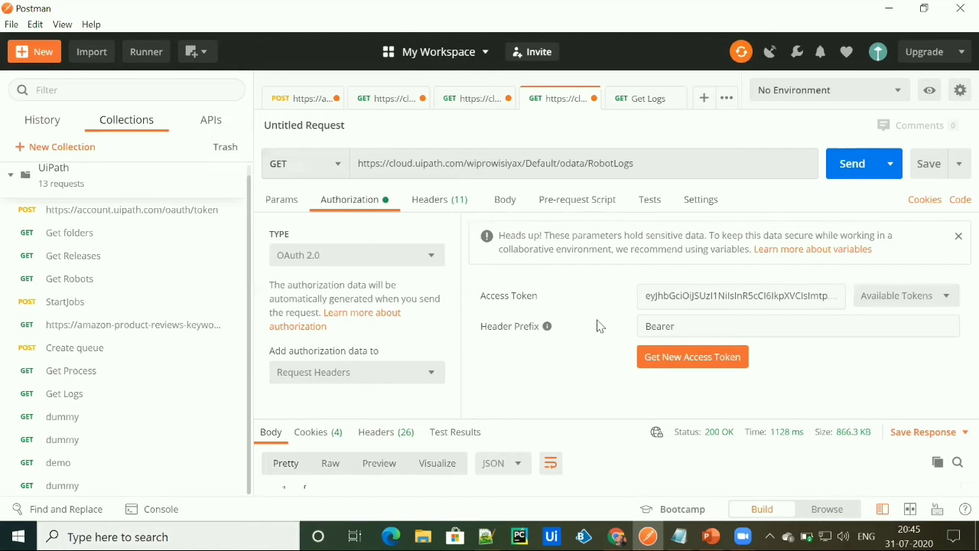
{"action": "left_click", "coordinate": [429, 203]}
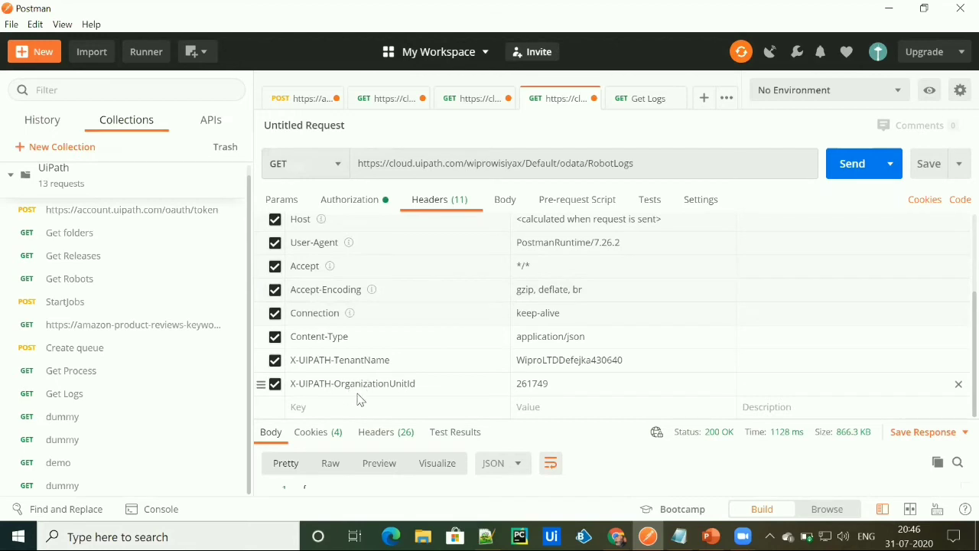
{"action": "left_click", "coordinate": [847, 174]}
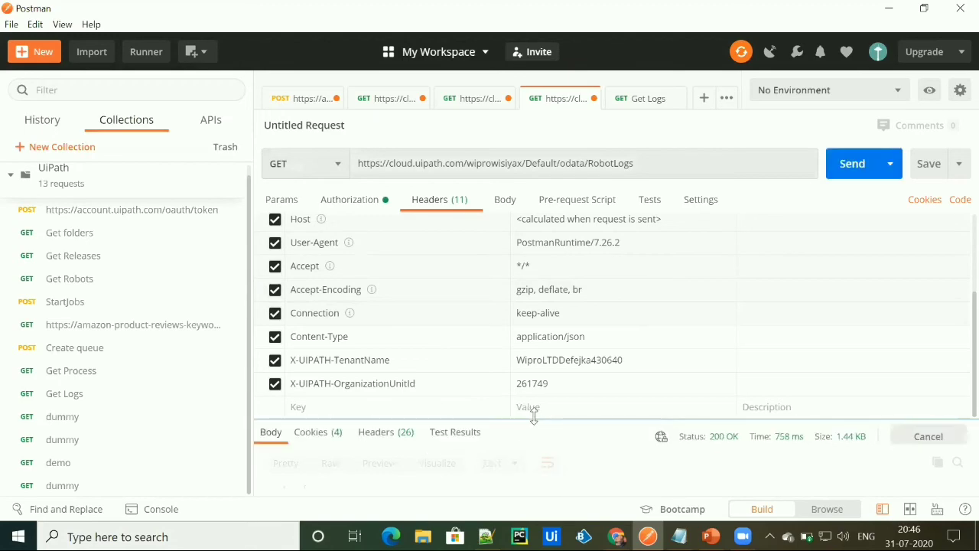
{"action": "left_click_drag", "start_coordinate": [530, 416], "coordinate": [554, 237]}
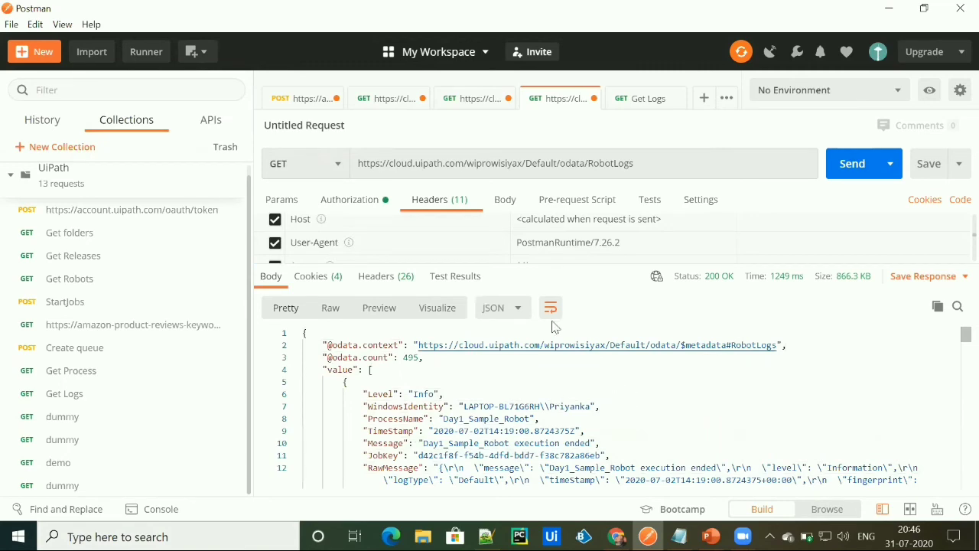
{"action": "left_click_drag", "start_coordinate": [571, 263], "coordinate": [570, 219]}
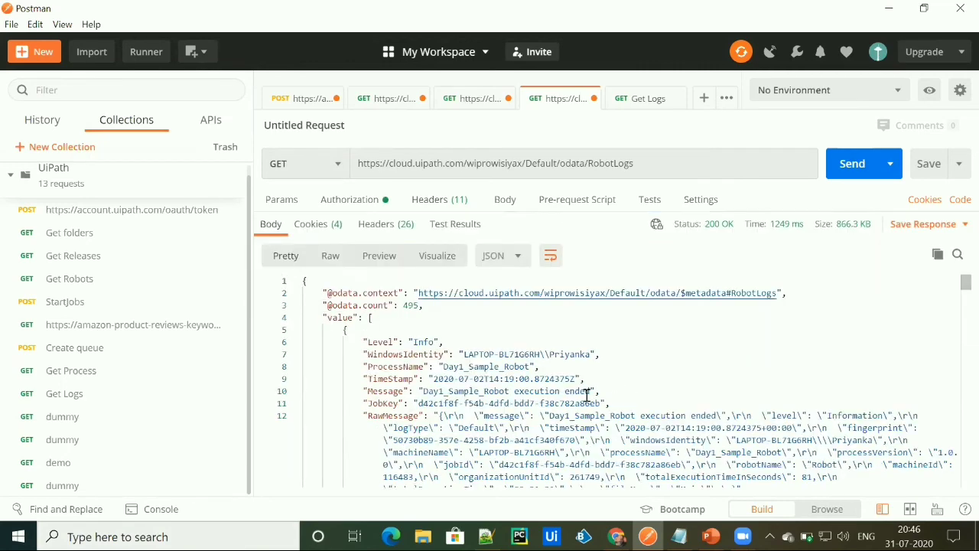
{"action": "scroll", "coordinate": [583, 370], "scroll_direction": "down", "scroll_amount": 20}
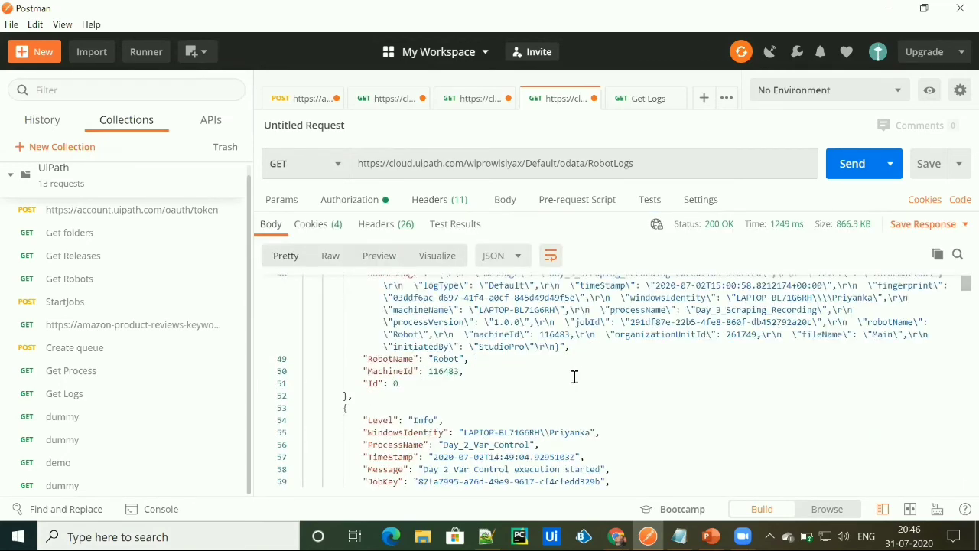
{"action": "scroll", "coordinate": [575, 378], "scroll_direction": "down", "scroll_amount": 5}
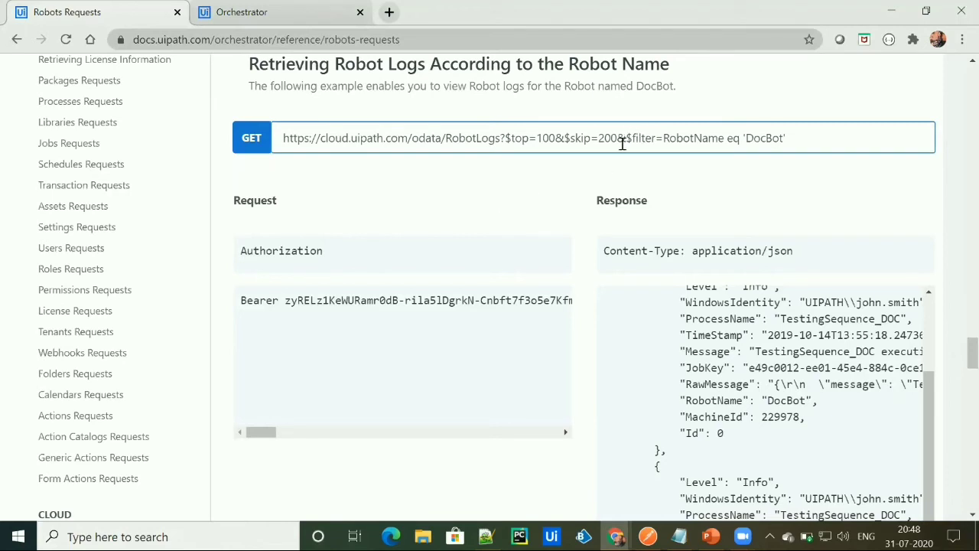
Take the robot-name filter from the Robots Requests documentation and append ?filter=RobotName eq 'DocBot' to the RobotLogs URL in Postman.
{"action": "left_click_drag", "start_coordinate": [627, 139], "coordinate": [781, 140]}
{"action": "left_click", "coordinate": [671, 163]}
{"action": "left_click_drag", "start_coordinate": [634, 142], "coordinate": [801, 143]}
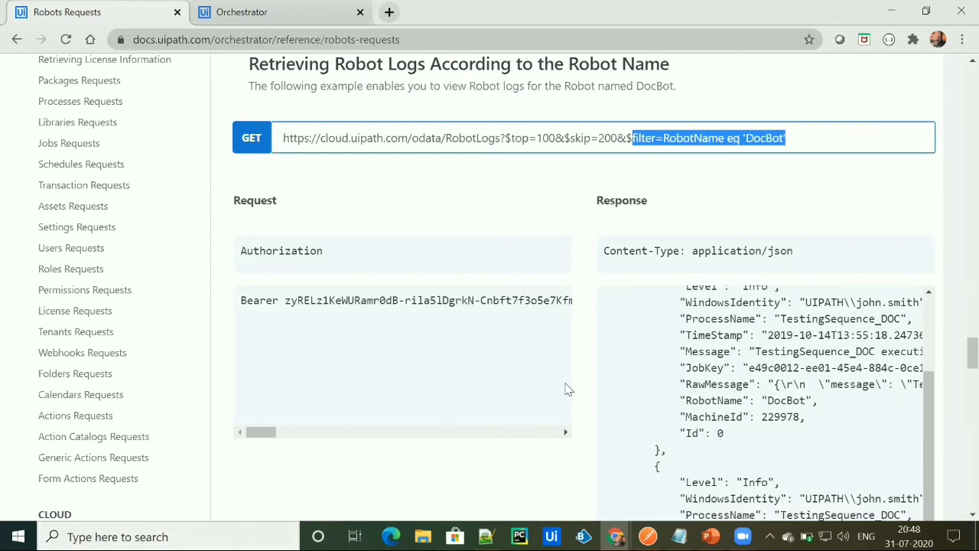
{"action": "left_click", "coordinate": [647, 536]}
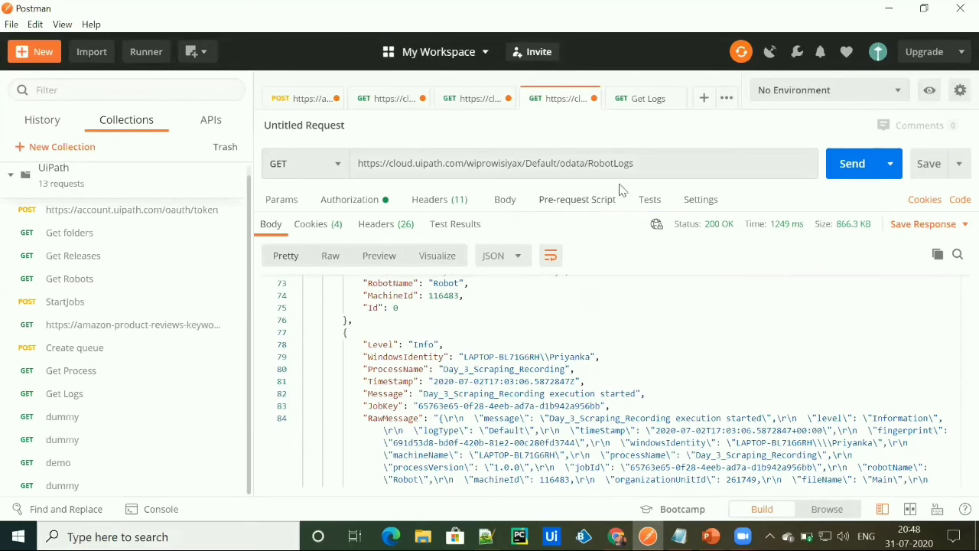
{"action": "left_click", "coordinate": [671, 166]}
{"action": "type", "text": "?$filter=RobotName eq 'DocBot'"}
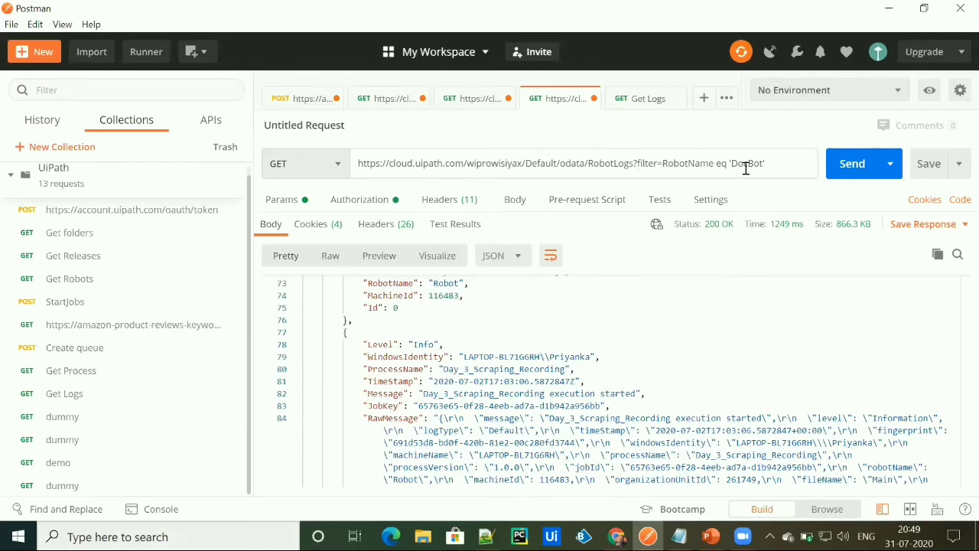
Replace DocBot in the RobotLogs filter with the robot name MyRobot, copied from the Robots request's response.
{"action": "left_click", "coordinate": [473, 99]}
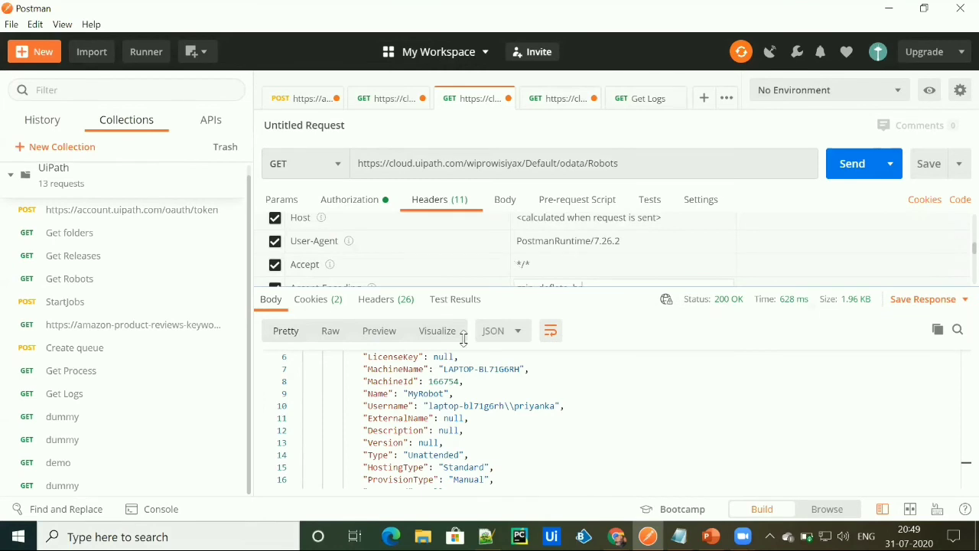
{"action": "scroll", "coordinate": [413, 402], "scroll_direction": "down", "scroll_amount": 1}
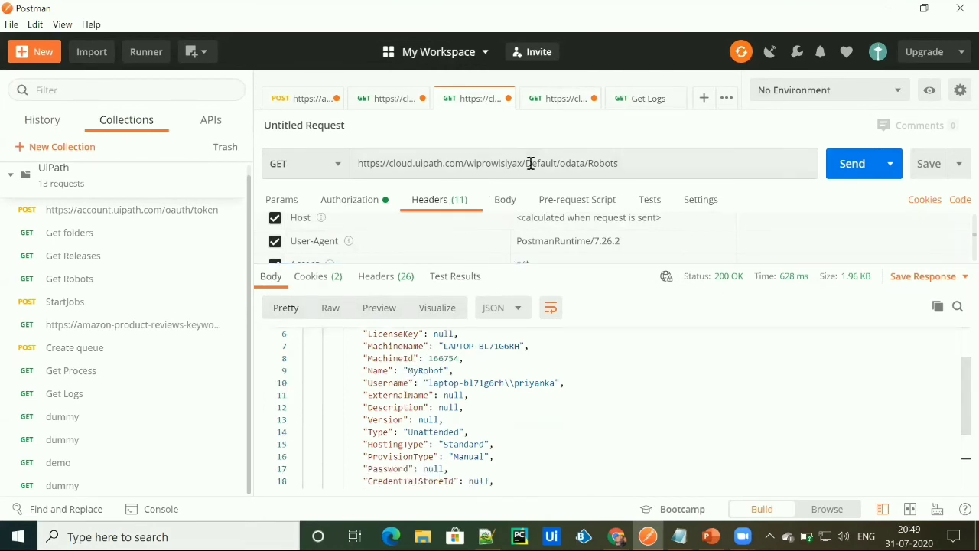
{"action": "double_click", "coordinate": [426, 372]}
{"action": "key", "text": "ctrl+c"}
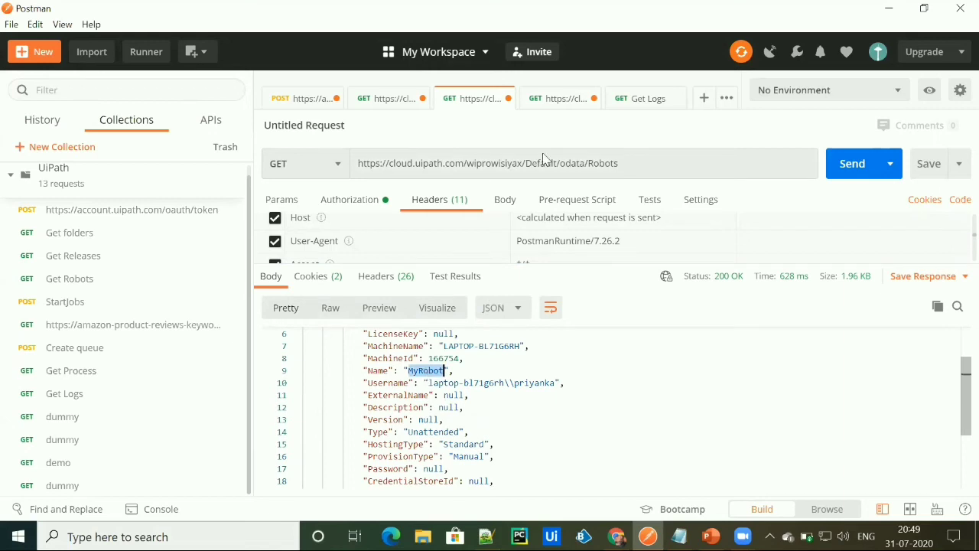
{"action": "left_click", "coordinate": [638, 101]}
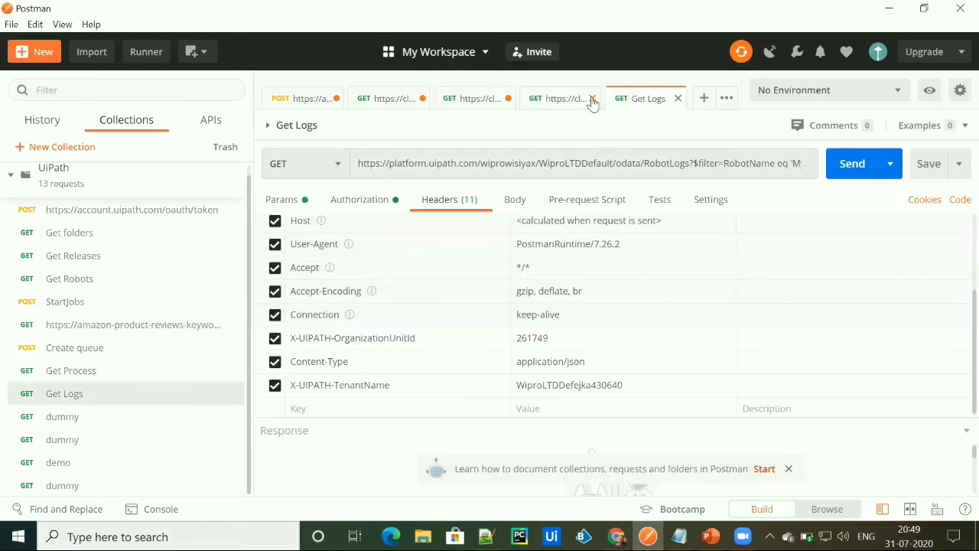
{"action": "left_click", "coordinate": [570, 105]}
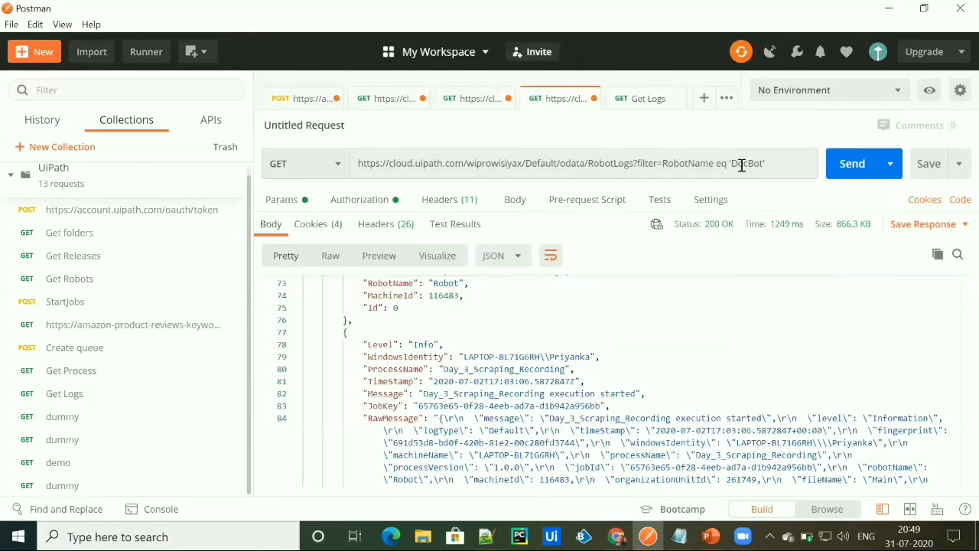
{"action": "double_click", "coordinate": [742, 164]}
{"action": "key", "text": "ctrl+v"}
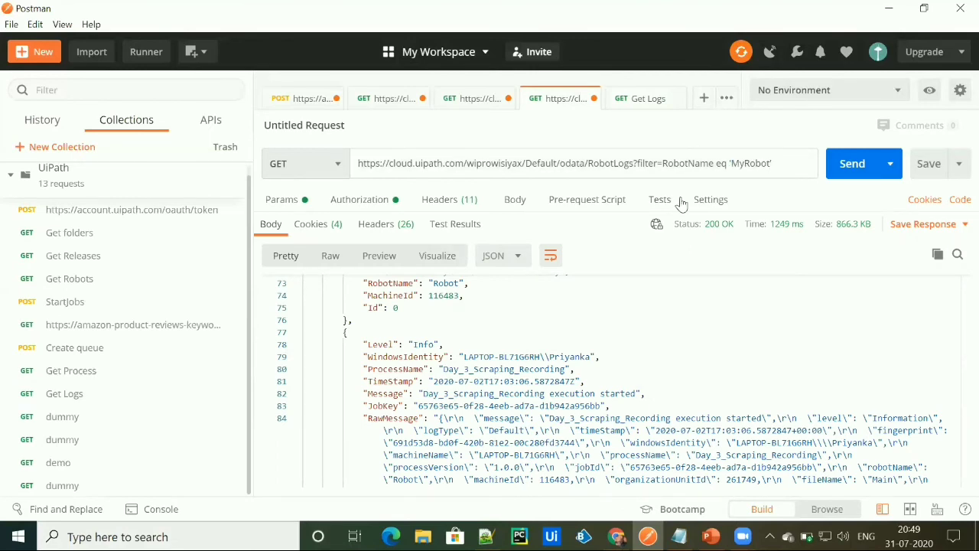
Review the RobotLogs request's filter parameter, its OAuth 2.0 authorization and its header entries.
{"action": "left_click", "coordinate": [285, 201]}
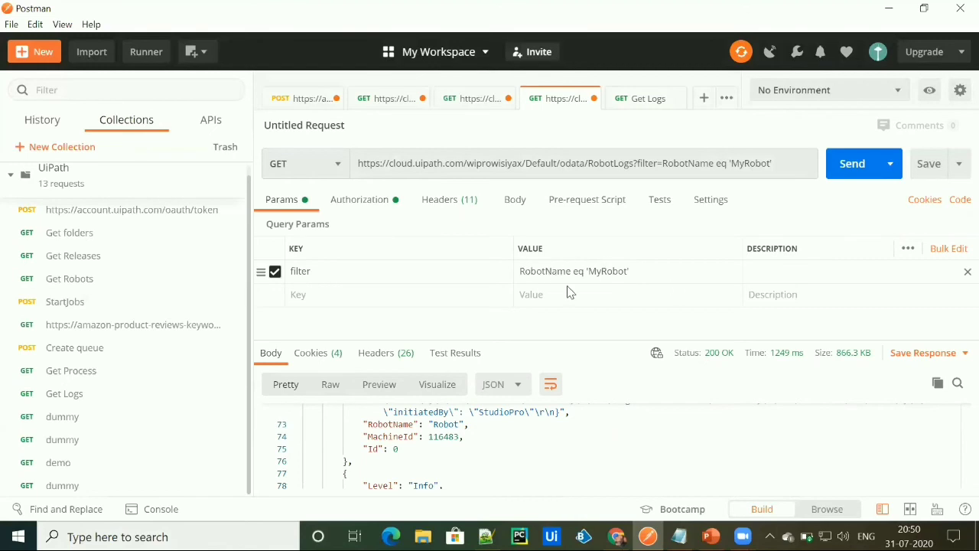
{"action": "left_click", "coordinate": [360, 199]}
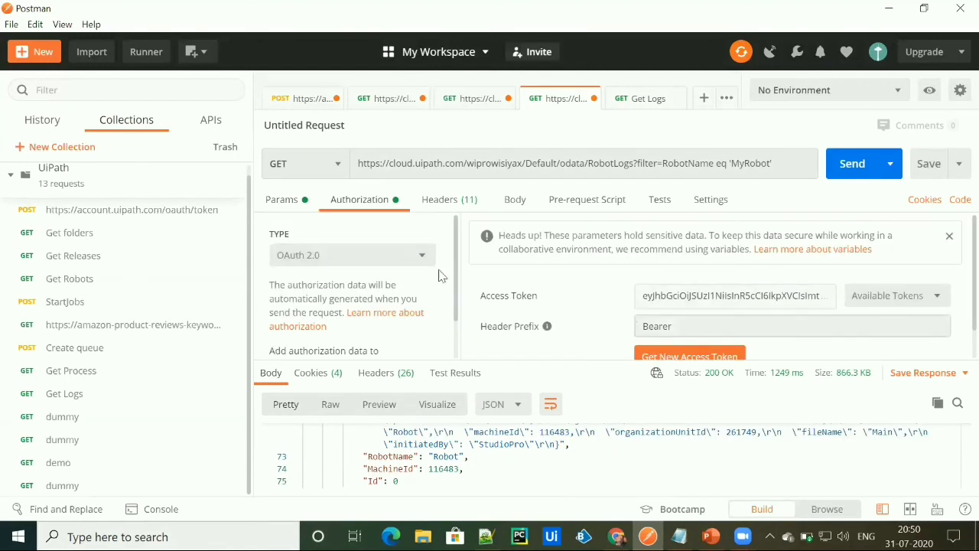
{"action": "left_click", "coordinate": [384, 256]}
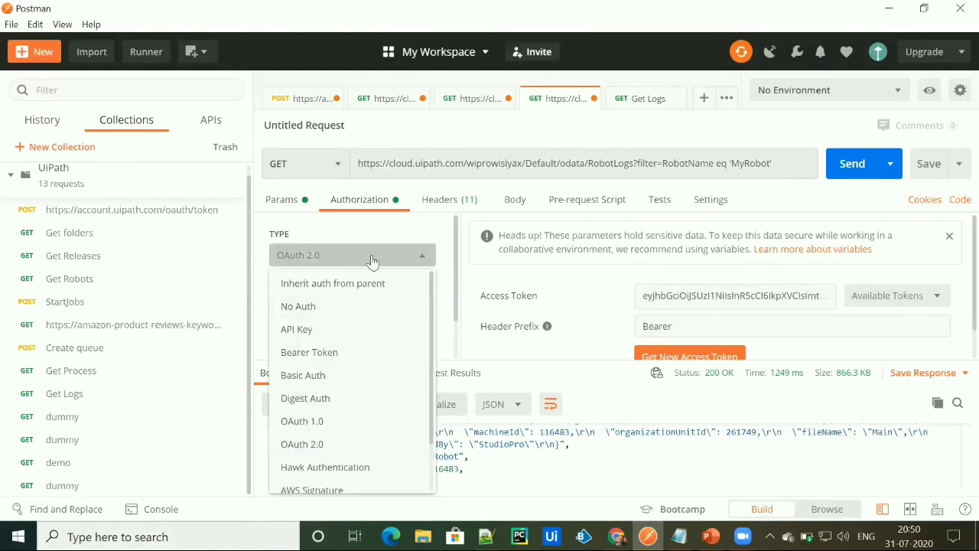
{"action": "left_click", "coordinate": [372, 259]}
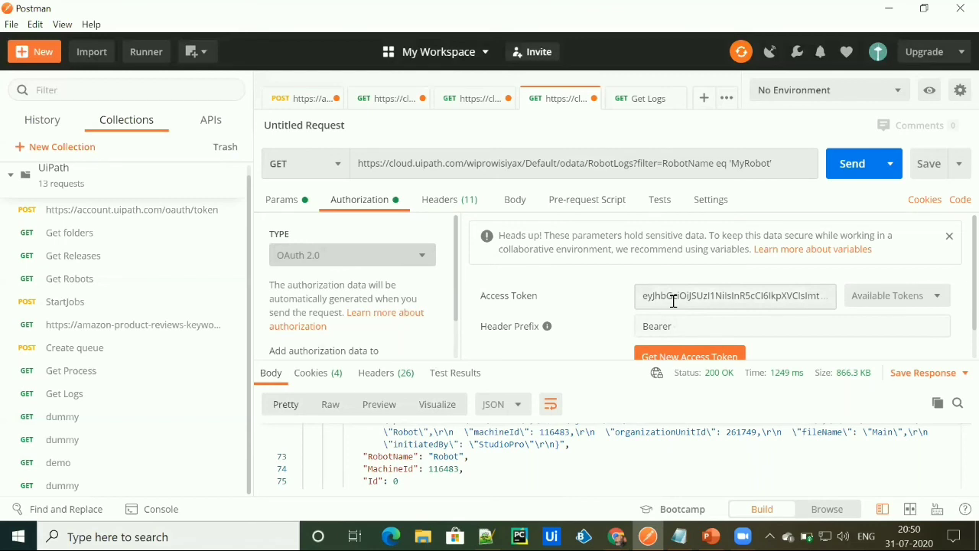
{"action": "left_click", "coordinate": [452, 201]}
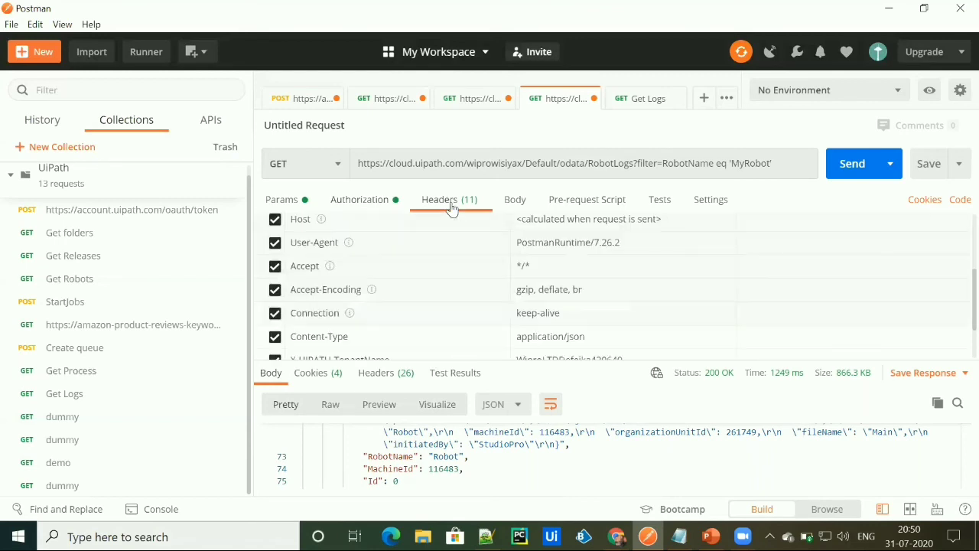
{"action": "scroll", "coordinate": [471, 303], "scroll_direction": "down", "scroll_amount": 2}
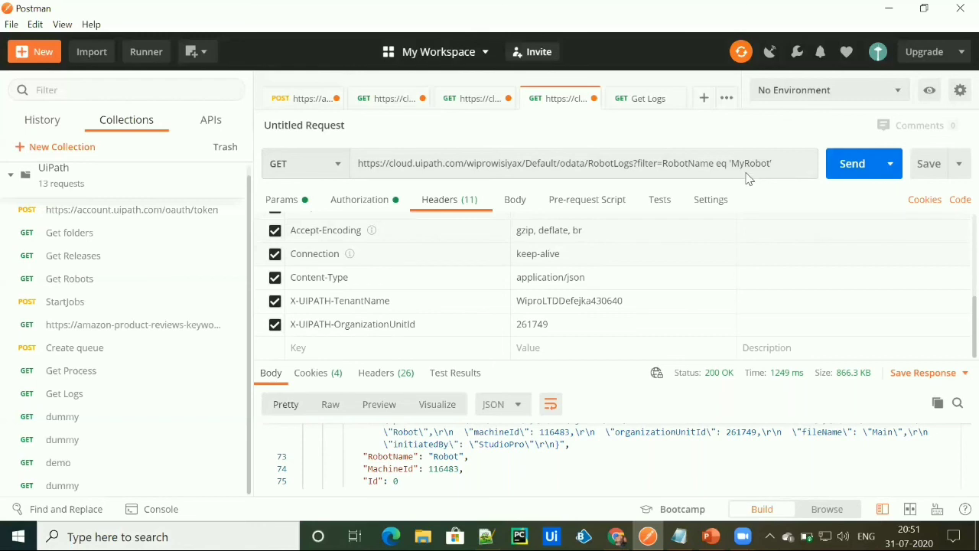
Send the RobotLogs request filtered by MyRobot and check the RobotName values of the last returned log entries.
{"action": "left_click", "coordinate": [850, 173]}
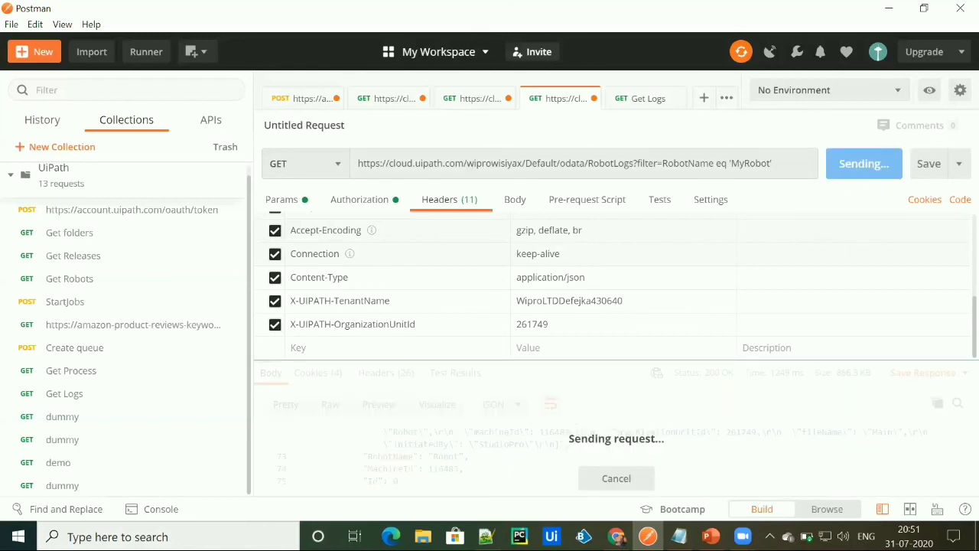
{"action": "scroll", "coordinate": [558, 343], "scroll_direction": "down", "scroll_amount": 5}
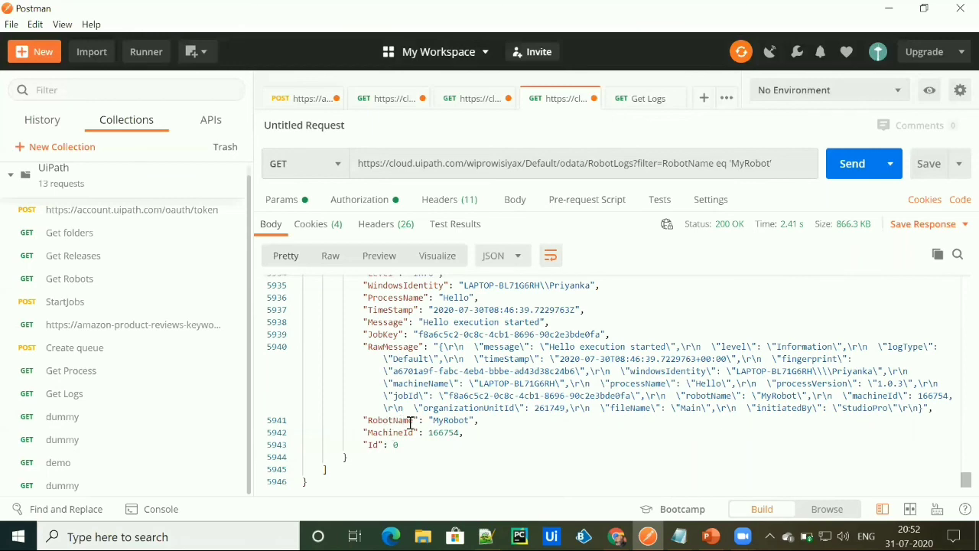
{"action": "double_click", "coordinate": [450, 420]}
{"action": "left_click", "coordinate": [504, 433]}
{"action": "scroll", "coordinate": [479, 388], "scroll_direction": "up", "scroll_amount": 2}
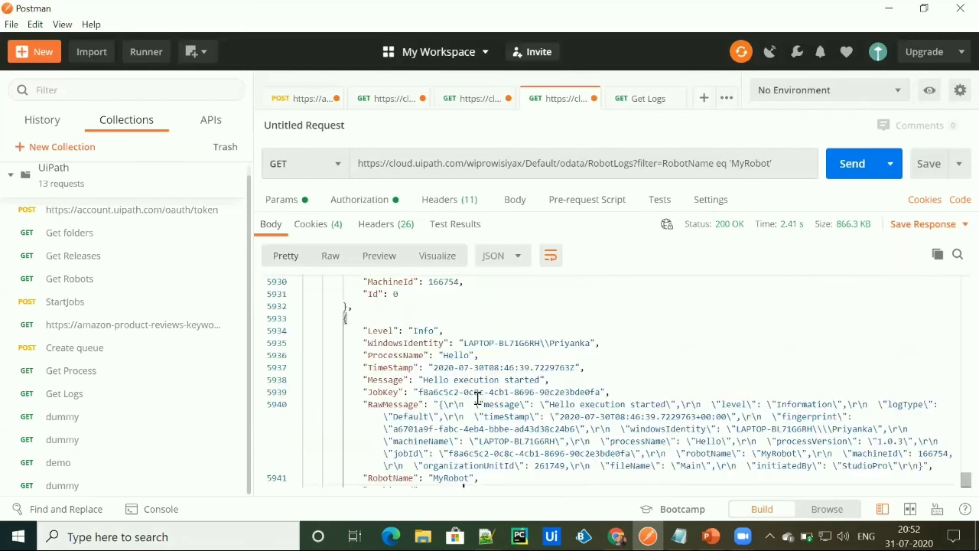
{"action": "scroll", "coordinate": [434, 359], "scroll_direction": "up", "scroll_amount": 3}
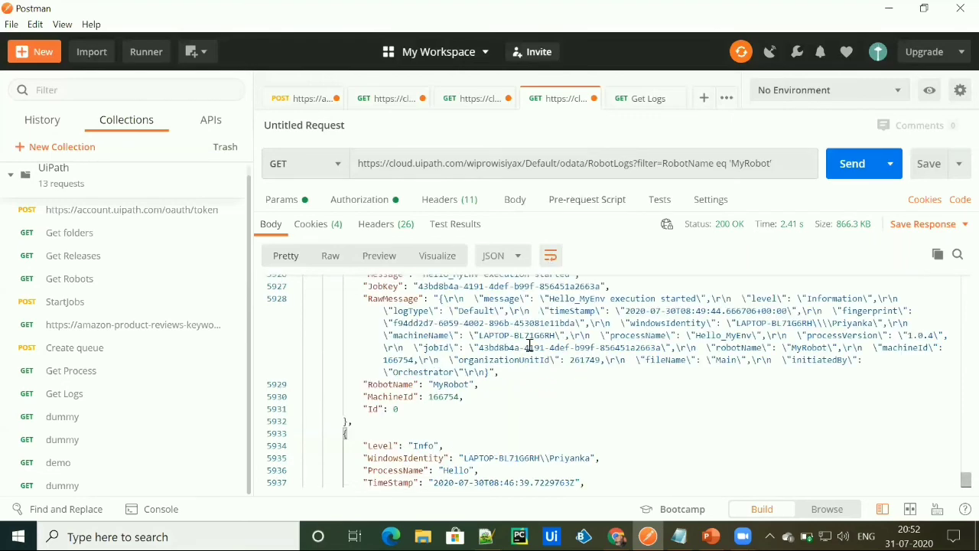
Take $top=100&$skip=200 from the Robots Requests documentation, add it to the RobotLogs URL in Postman, and rename the filter parameter to $filter.
{"action": "key", "text": "alt+Tab"}
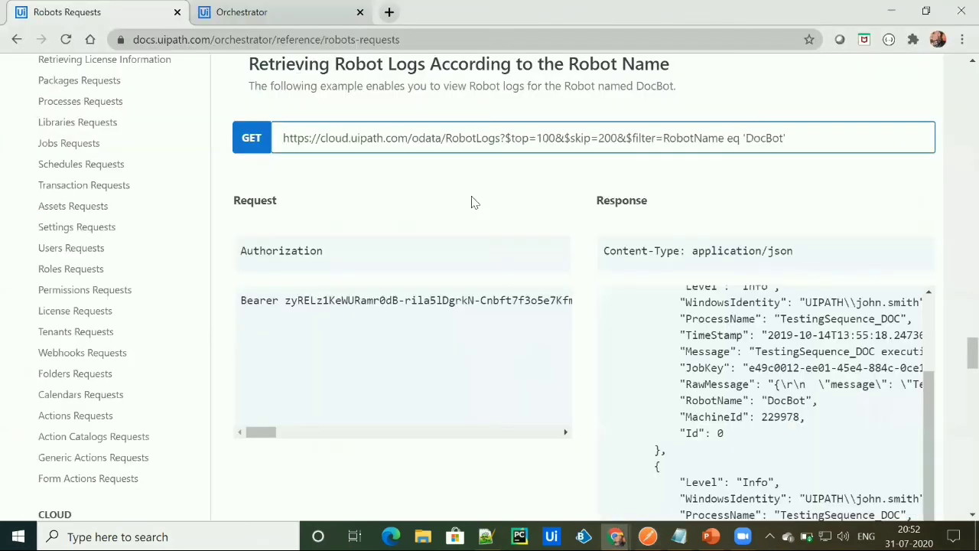
{"action": "left_click_drag", "start_coordinate": [506, 138], "coordinate": [617, 139]}
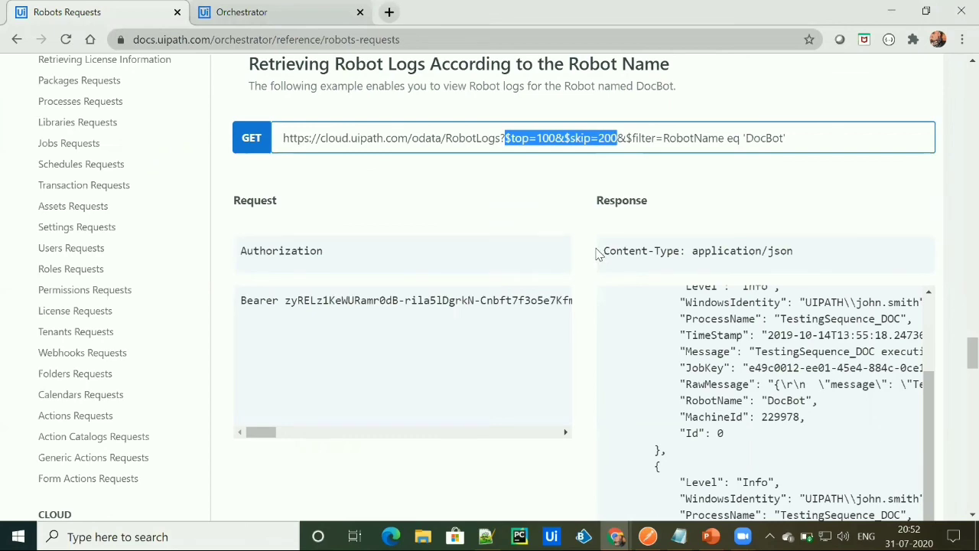
{"action": "key", "text": "alt+Tab"}
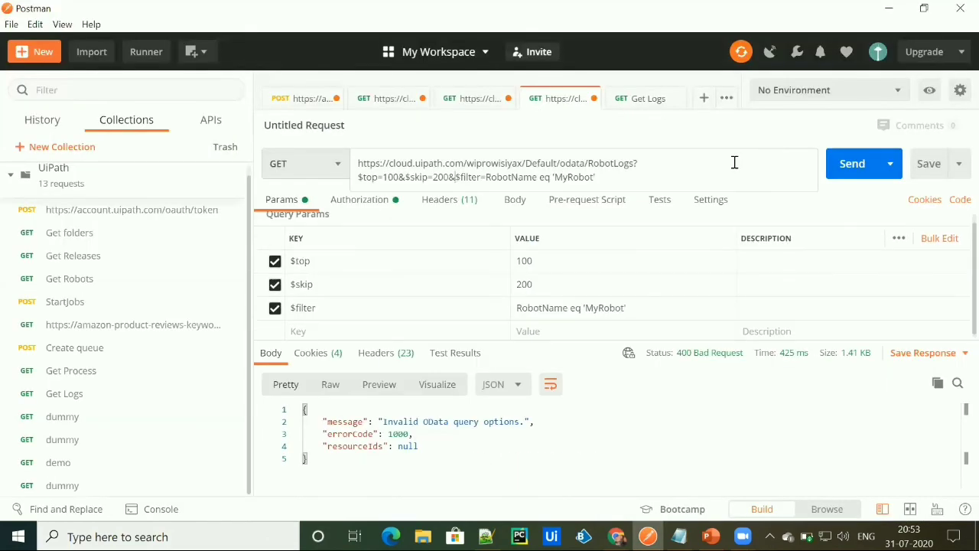
Send the RobotLogs request with the $top, $skip and $filter parameters, and examine the returned log entries and the request's authorization.
{"action": "left_click", "coordinate": [857, 165]}
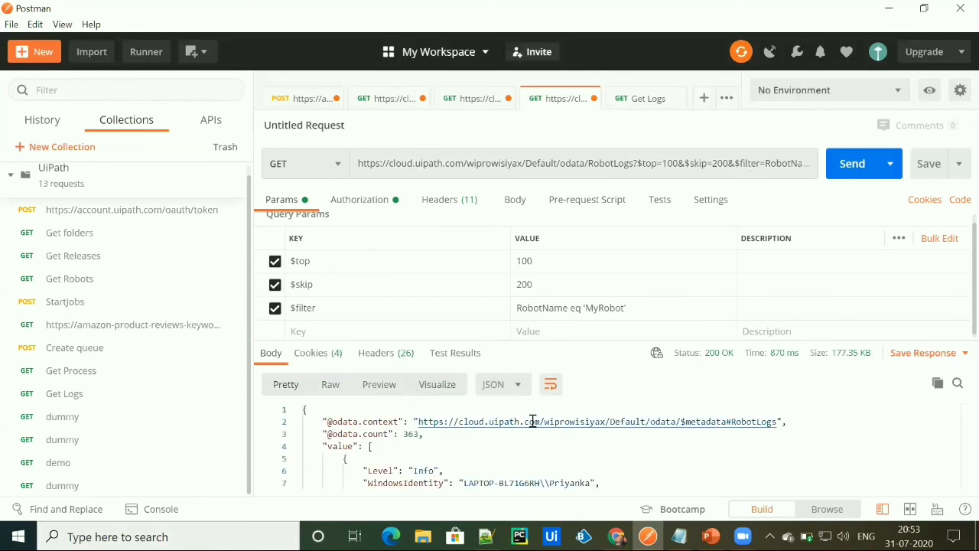
{"action": "scroll", "coordinate": [538, 424], "scroll_direction": "down", "scroll_amount": 3}
{"action": "scroll", "coordinate": [571, 474], "scroll_direction": "down", "scroll_amount": 5}
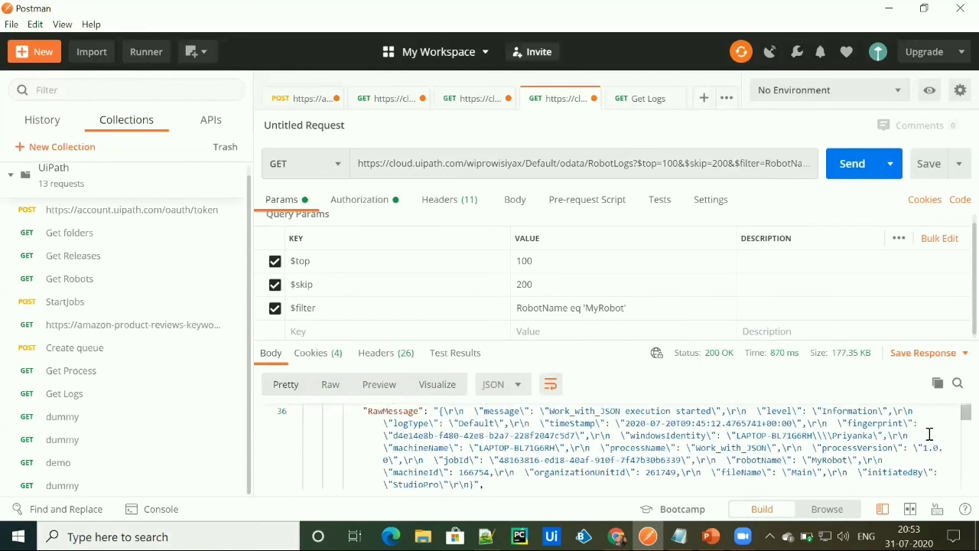
{"action": "scroll", "coordinate": [956, 429], "scroll_direction": "down", "scroll_amount": 10}
{"action": "left_click", "coordinate": [359, 199]}
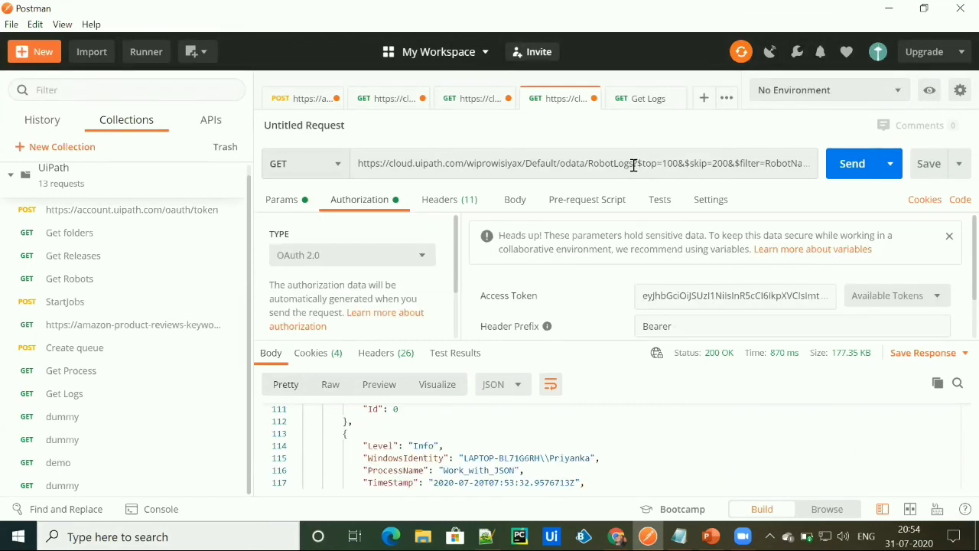